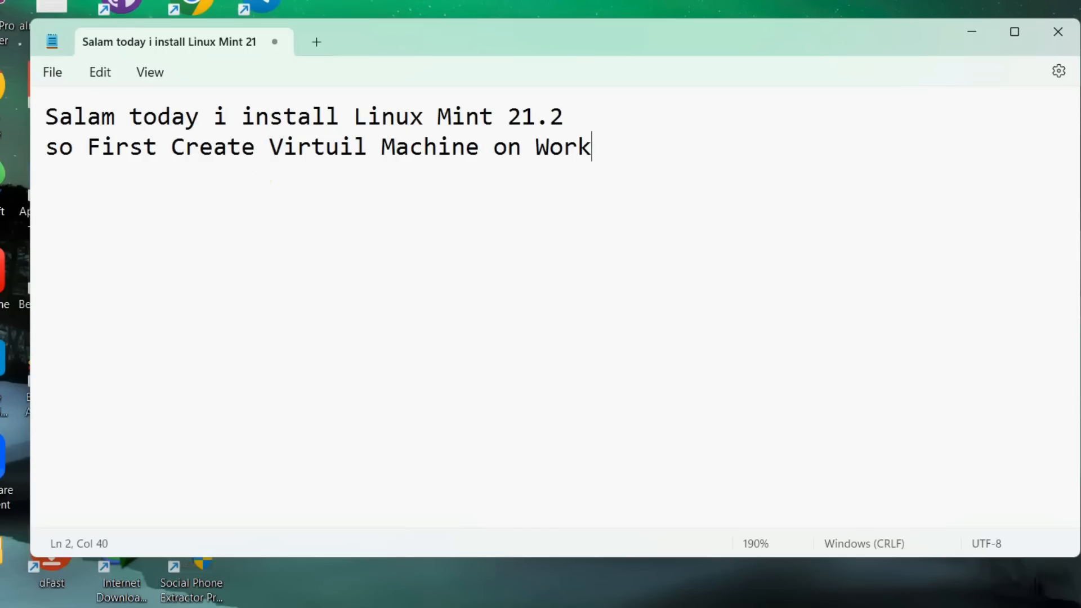
- Finish the second line as 'vmWare Workstation 17.2 Pro', correcting its spelling
type("station ")
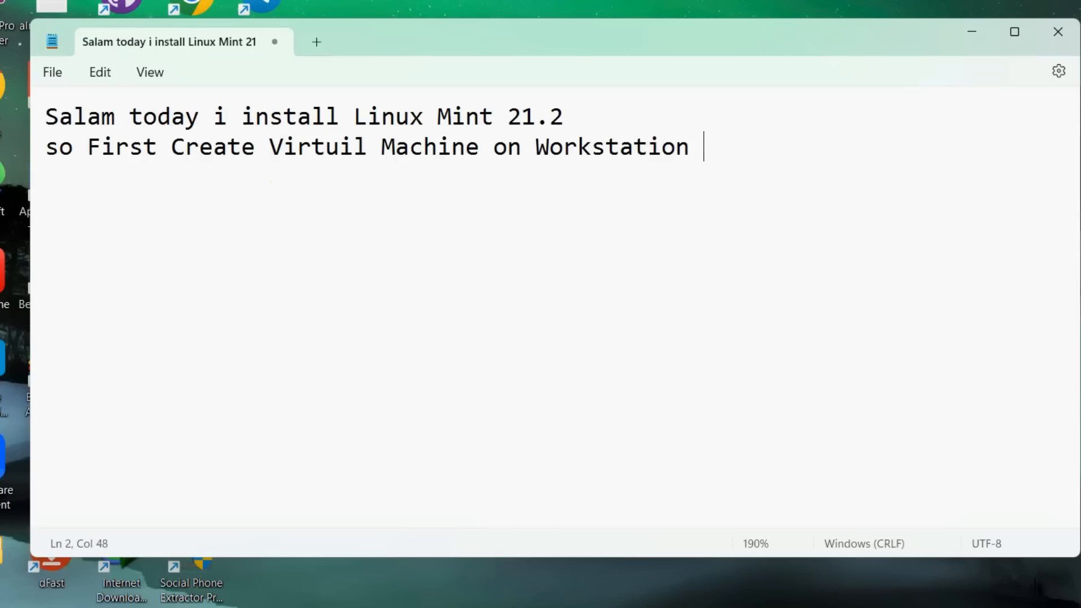
type("17")
type("vm ")
type(".")
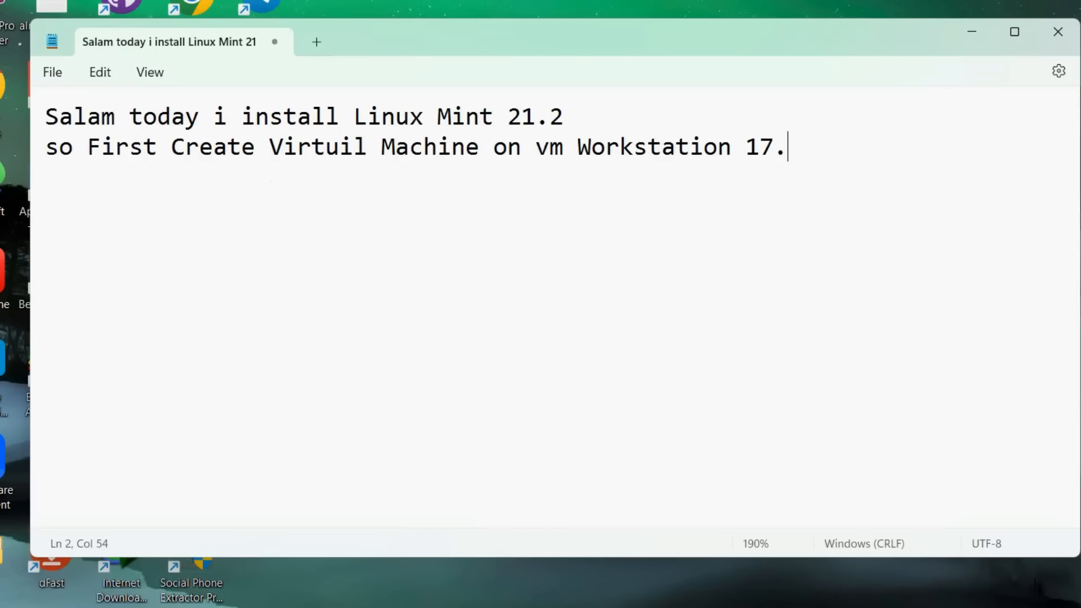
type("2 Pro")
key("Return")
key("Return")
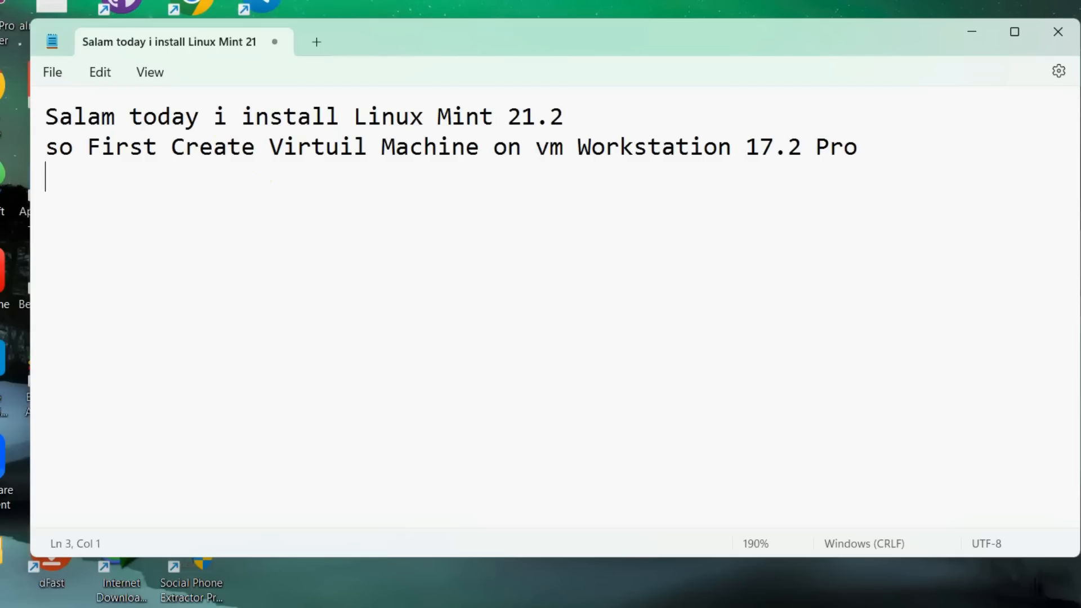
left_click(465, 146)
type("Ware")
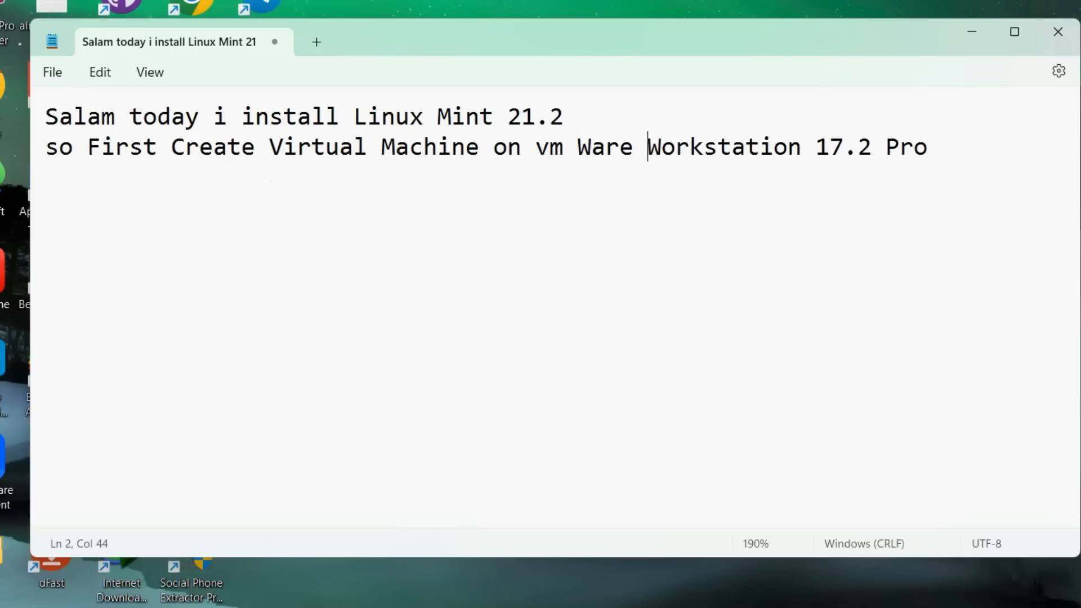
key("Left")
key("BackSpace")
key("ctrl+End")
key("Up")
- Add the line 'so Lets start the Video', select all the text and minimize Notepad
type("s")
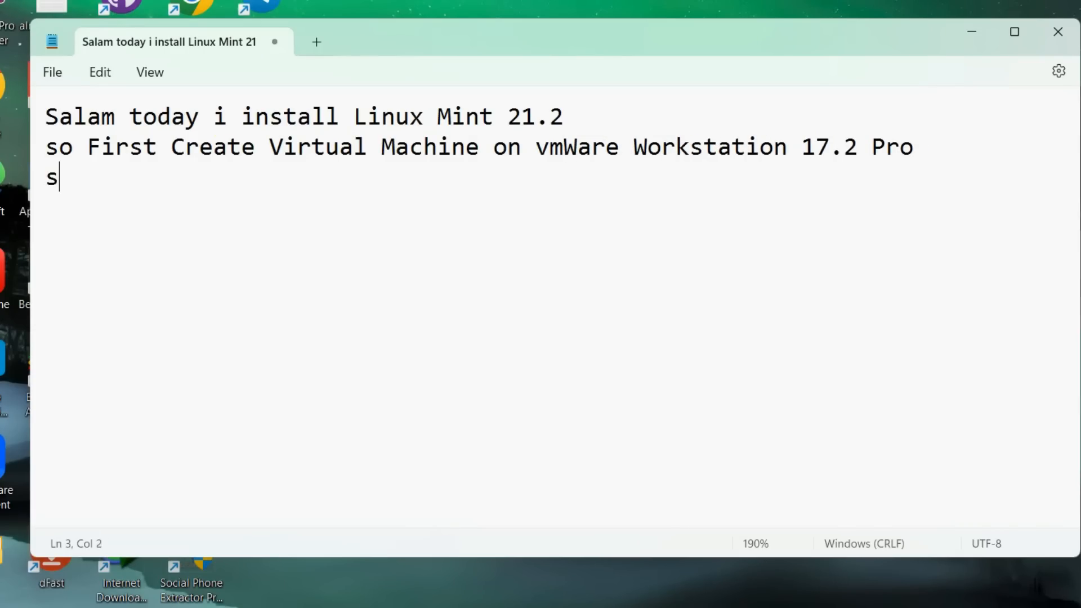
type("o Lets start the Video")
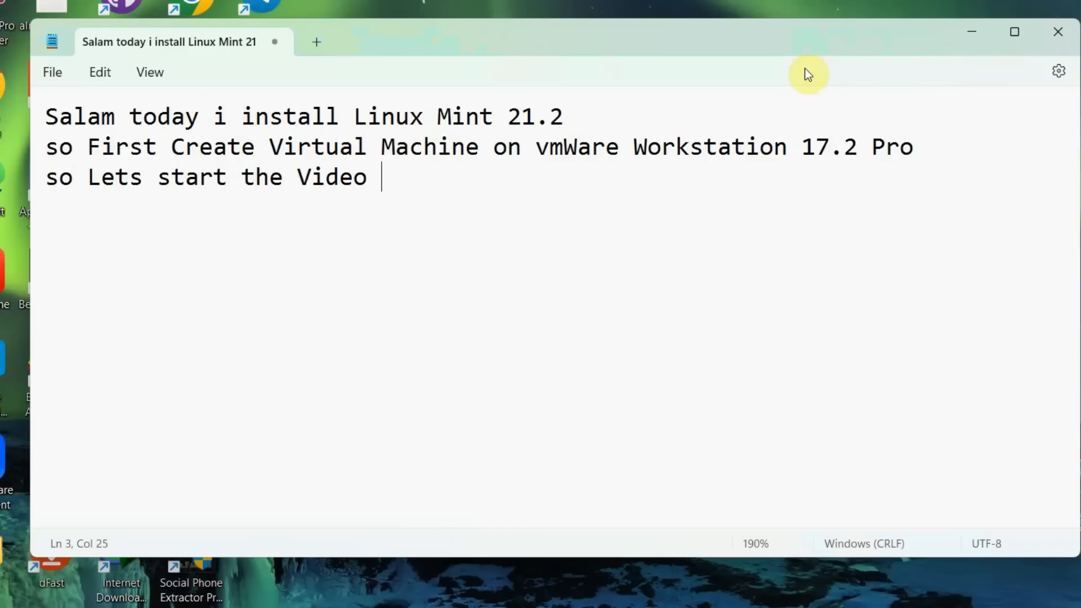
left_click_drag(430, 169, 29, 113)
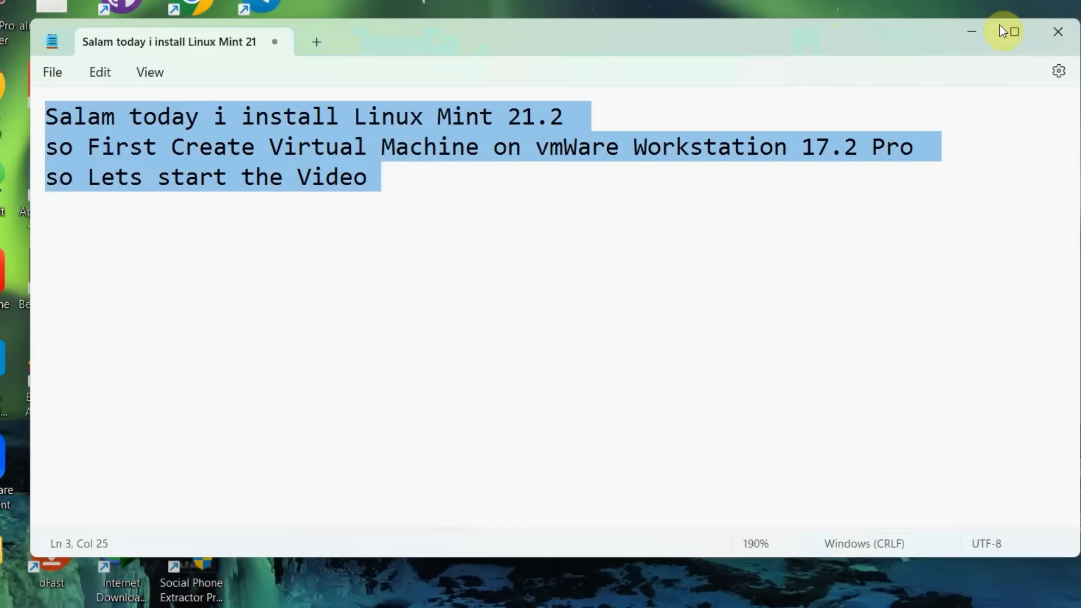
left_click(972, 32)
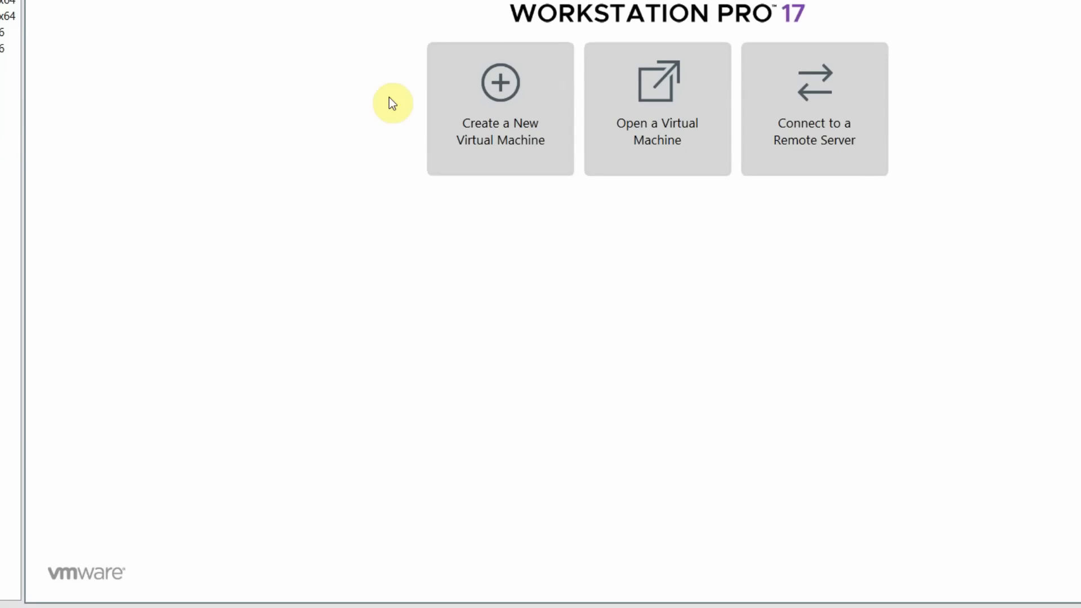
- Start a custom new virtual machine with default compatibility, installing the OS later
left_click(5, 1)
left_click(8, 2)
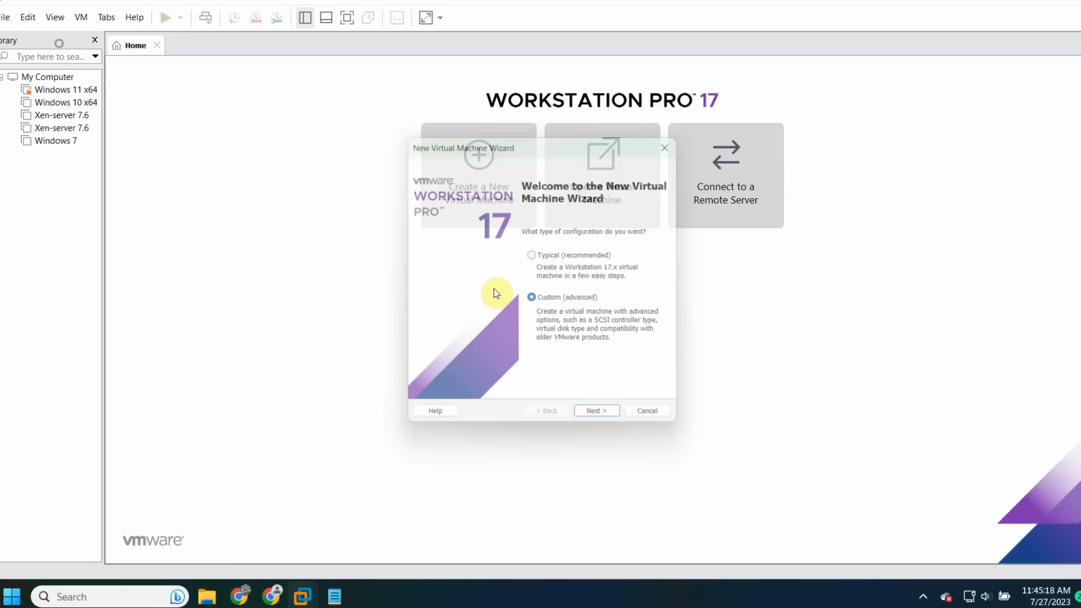
left_click(601, 418)
left_click(604, 422)
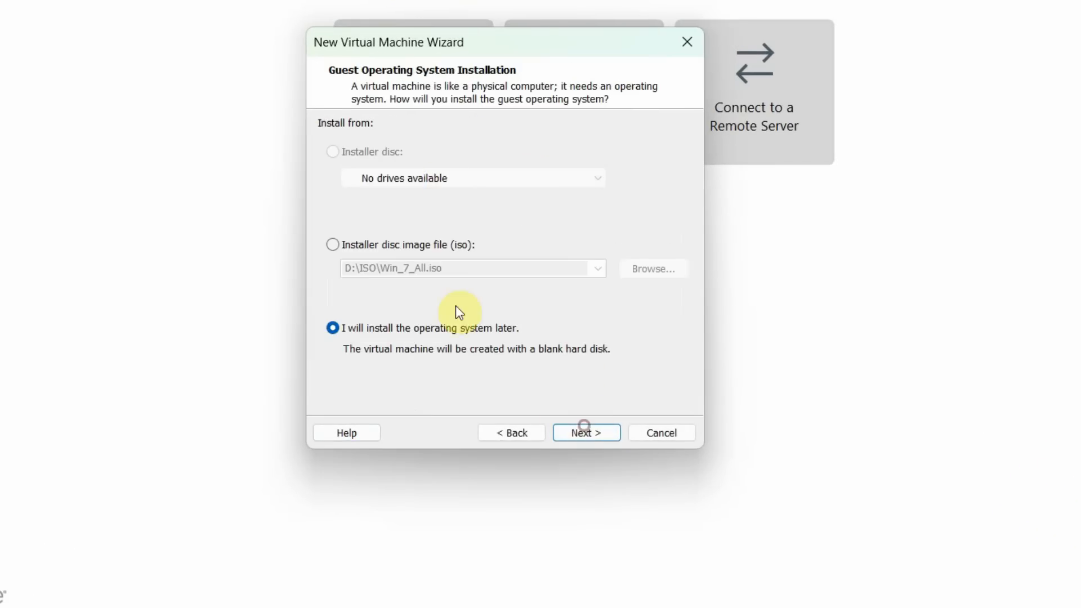
key("Return")
- Choose Linux with version Other Linux 3.x kernel 64-bit as the guest OS
left_click(353, 163)
left_click(410, 253)
scroll(518, 522, "up", 9)
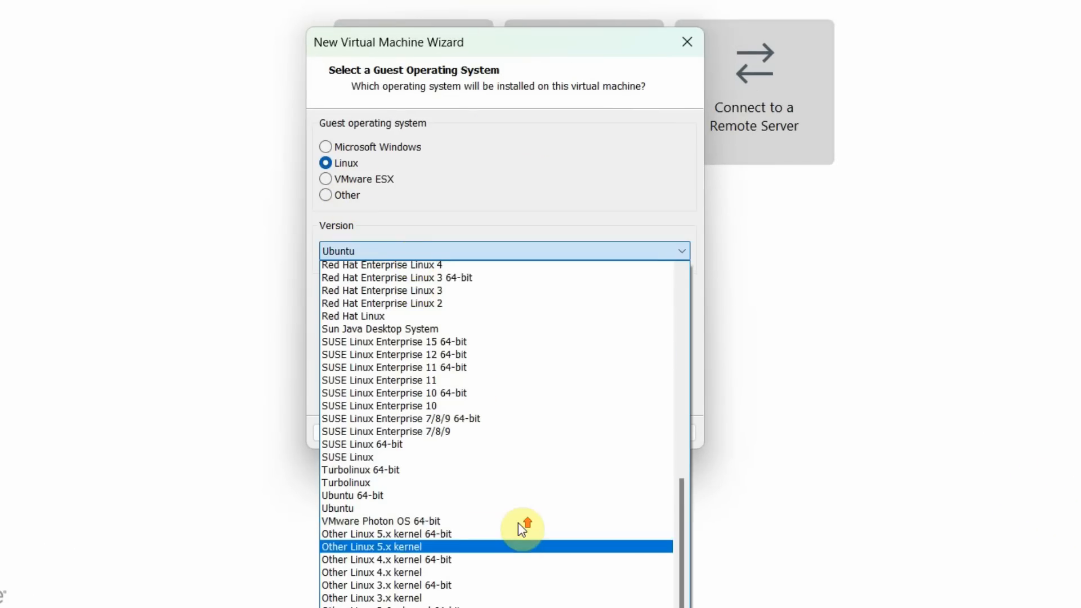
scroll(516, 435, "up", 7)
scroll(516, 390, "down", 15)
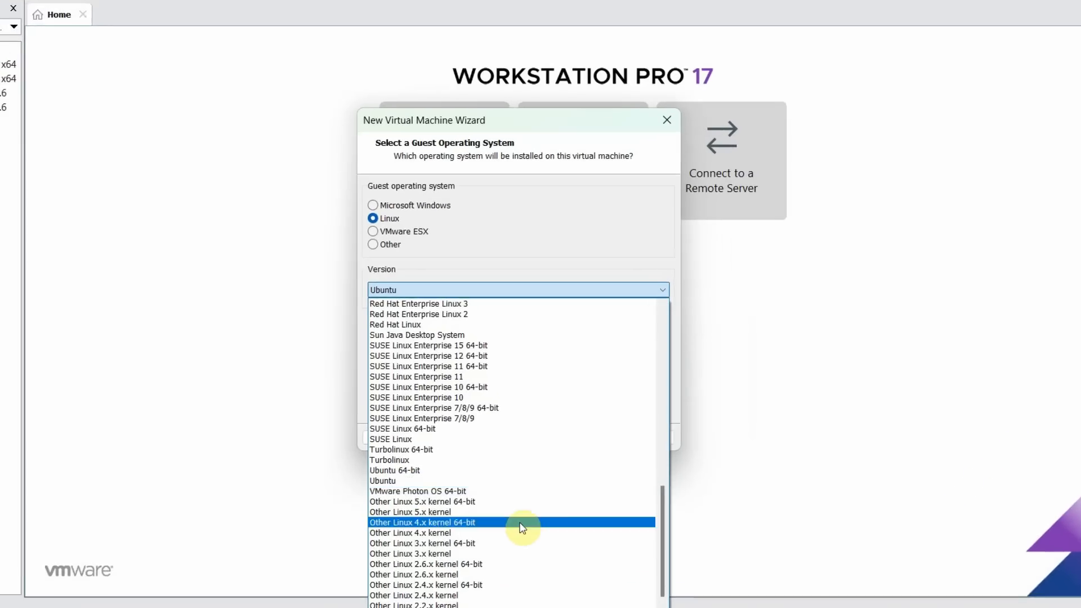
left_click(523, 524)
- Name the VM 'Linux Mint 7.2' and browse to the D:\Youtube folder for its location
key("Return")
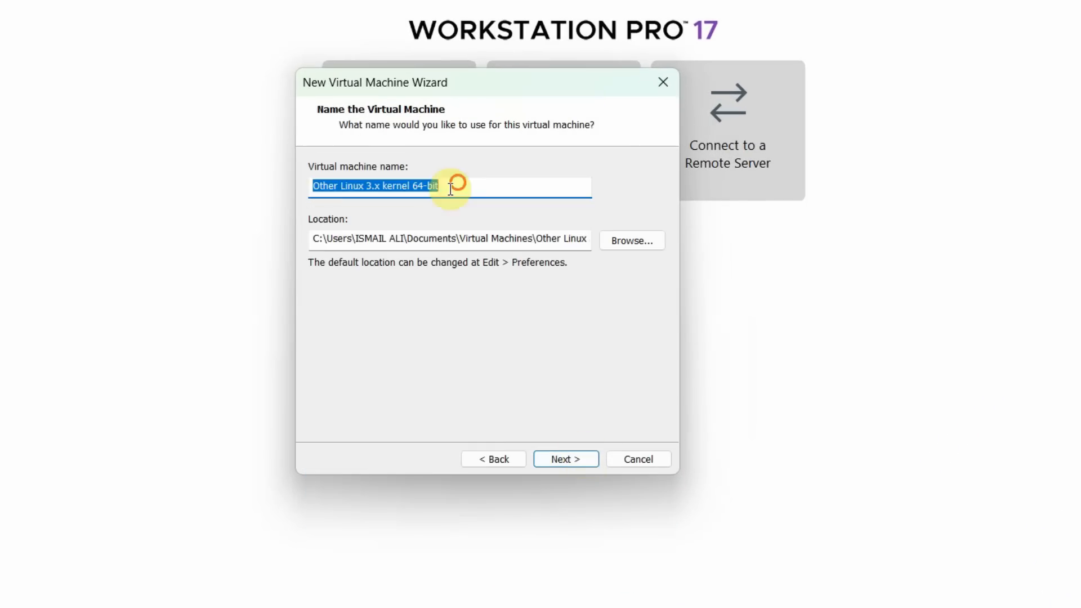
type("Linux Mint 7.2")
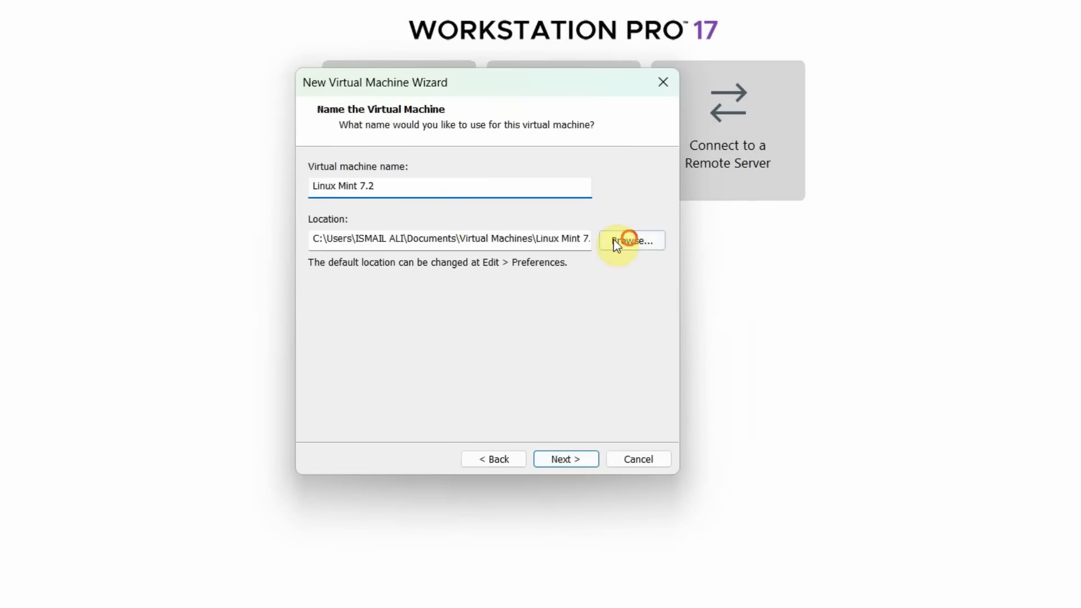
left_click(623, 241)
scroll(434, 285, "down", 5)
left_click(412, 229)
double_click(480, 274)
scroll(475, 332, "down", 15)
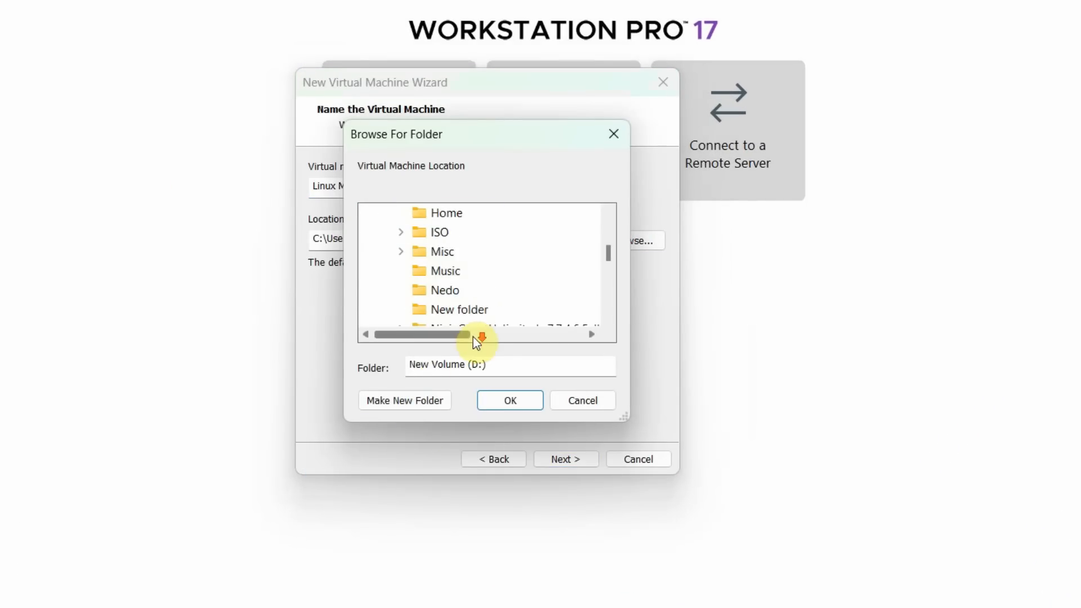
double_click(453, 219)
- Create a 'Virtual Machines' folder containing 'Linux Mint 21.2' and use it as the location
left_click(404, 400)
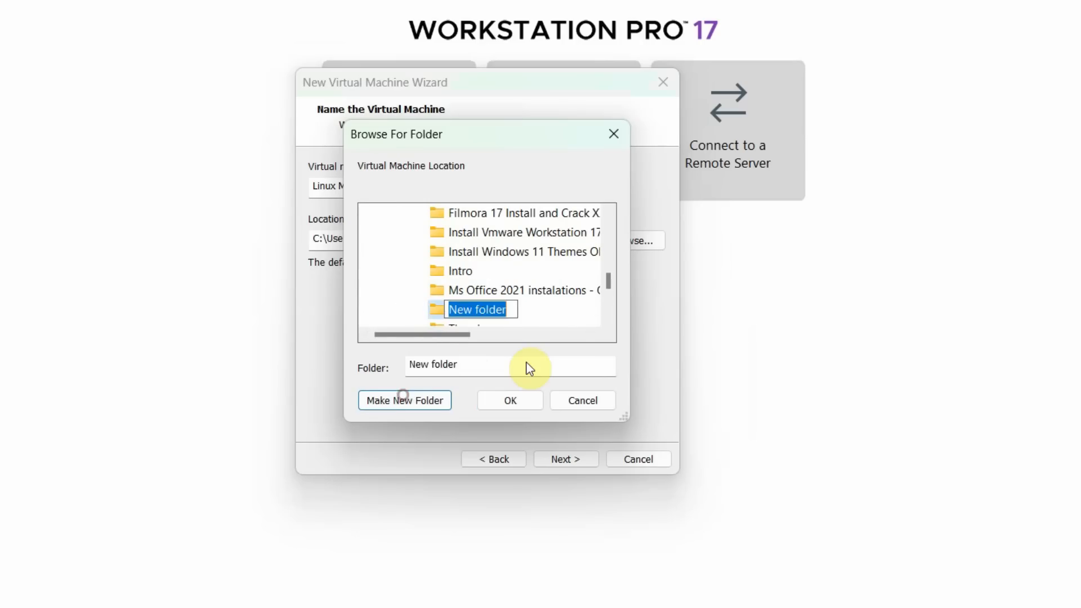
type("Virtual Mac")
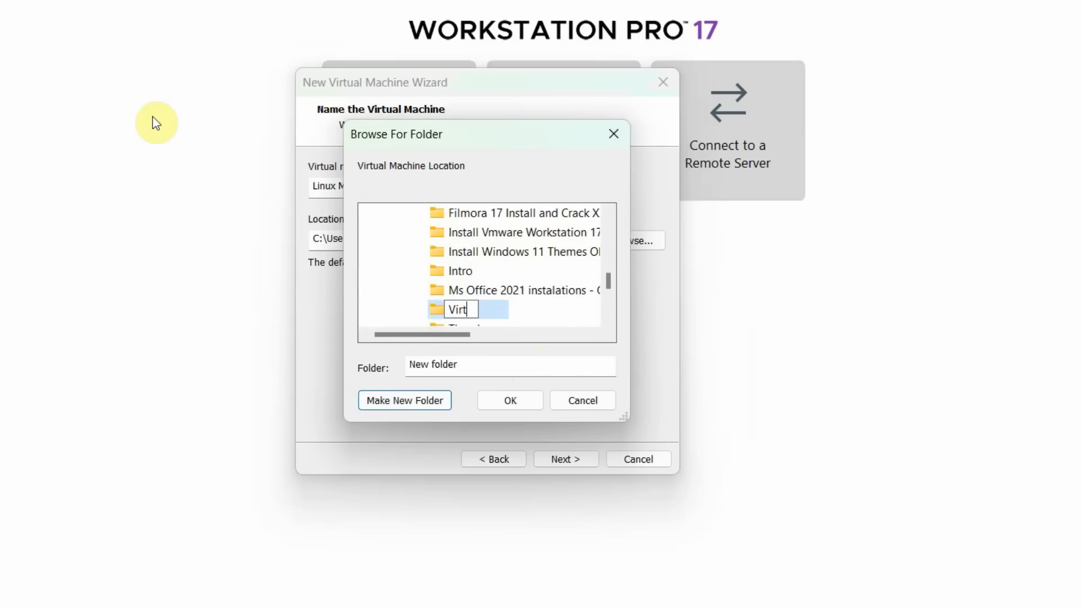
key("Escape")
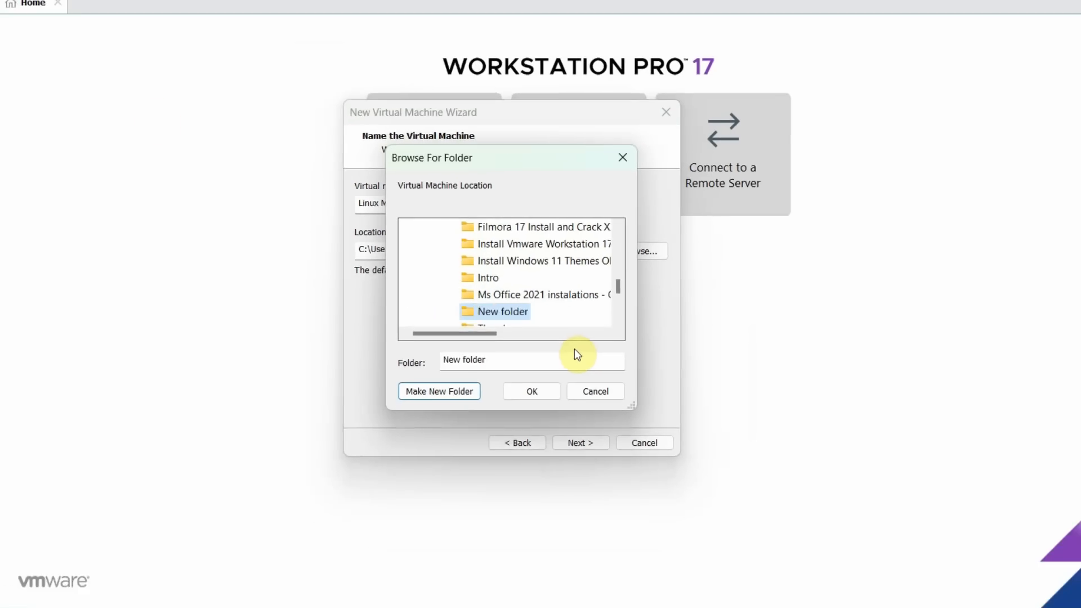
left_click(439, 391)
type("Linux Mint 21.2")
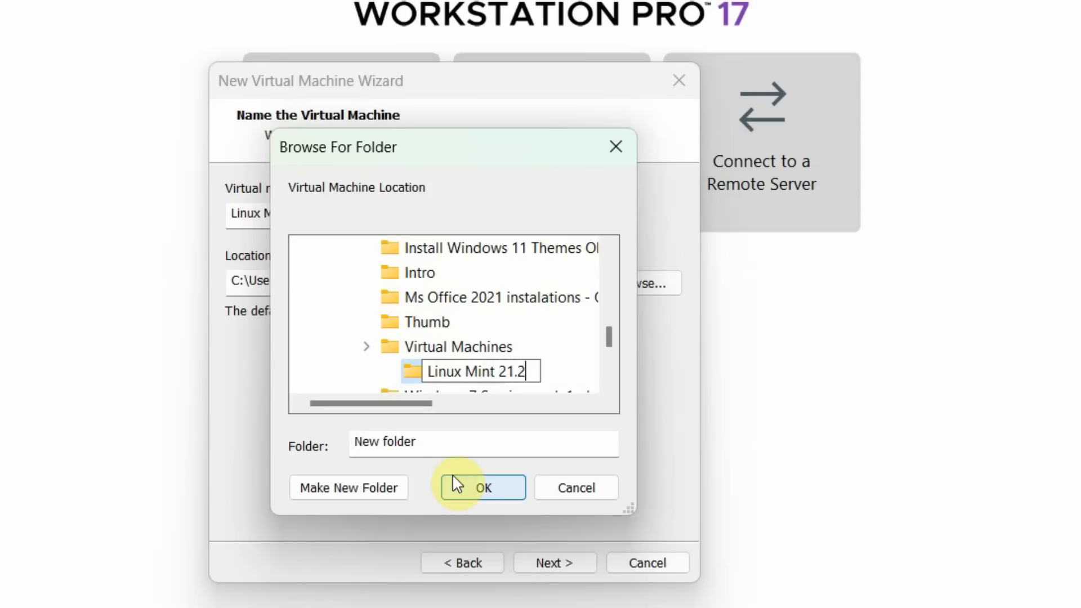
left_click(457, 485)
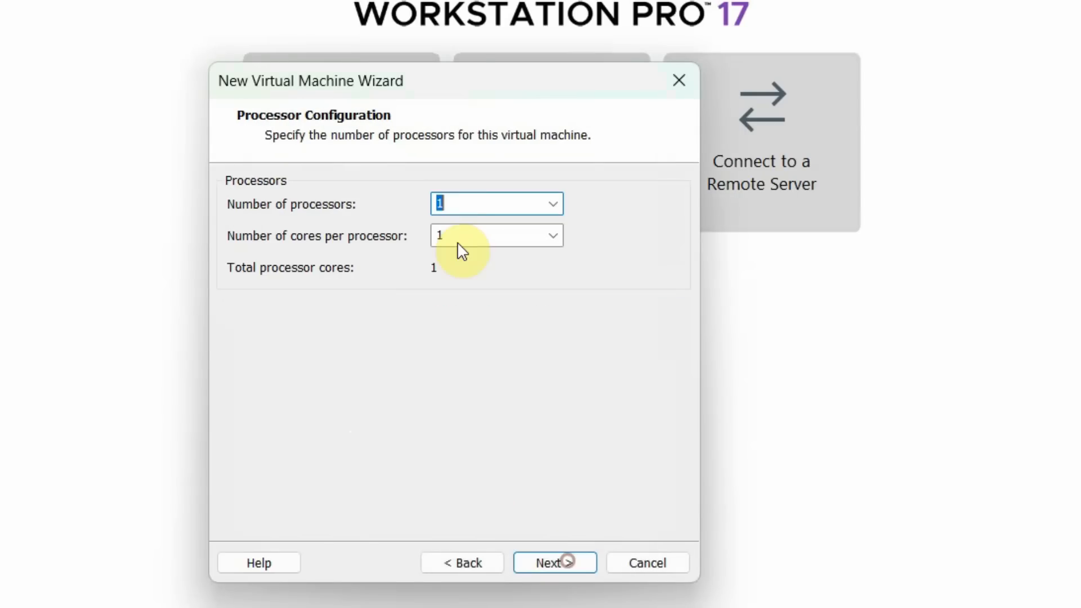
- Keep 2 processors and set the VM memory to 8096 MB
scroll(475, 205, "down", 1)
left_click(554, 563)
double_click(579, 231)
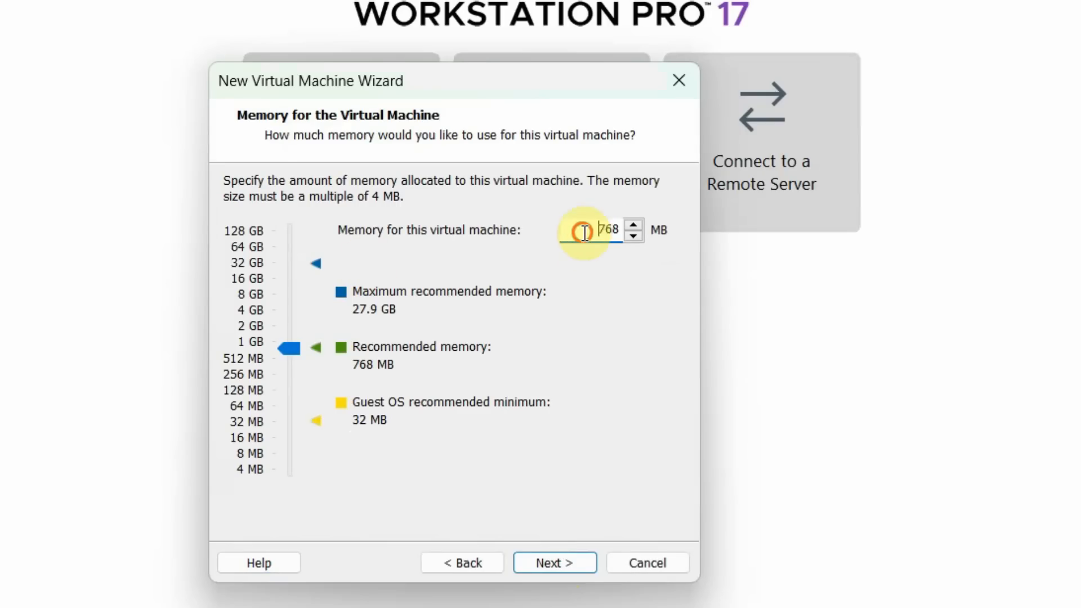
type("8096")
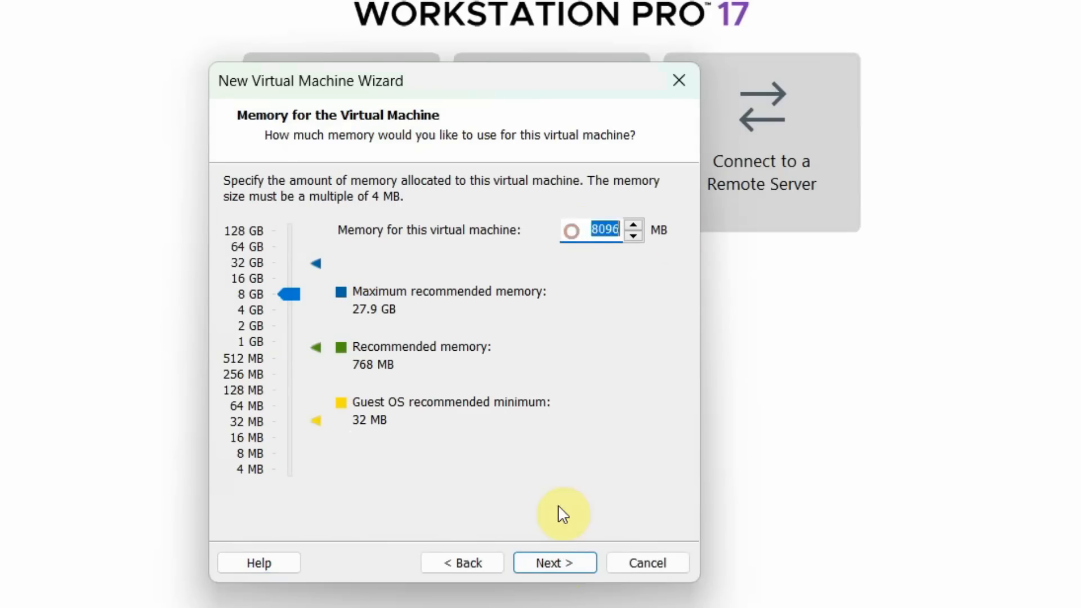
- Use bridged networking, the LSI Logic controller, a SCSI disk, and create a new virtual disk
left_click(555, 564)
left_click(554, 564)
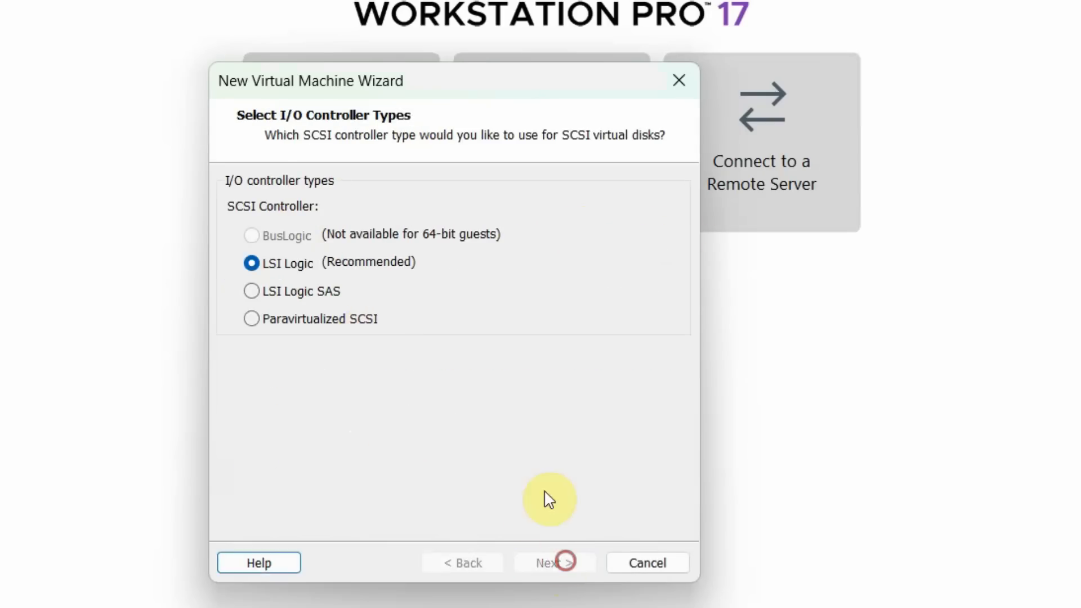
left_click(490, 562)
left_click(331, 217)
left_click(555, 563)
left_click(554, 564)
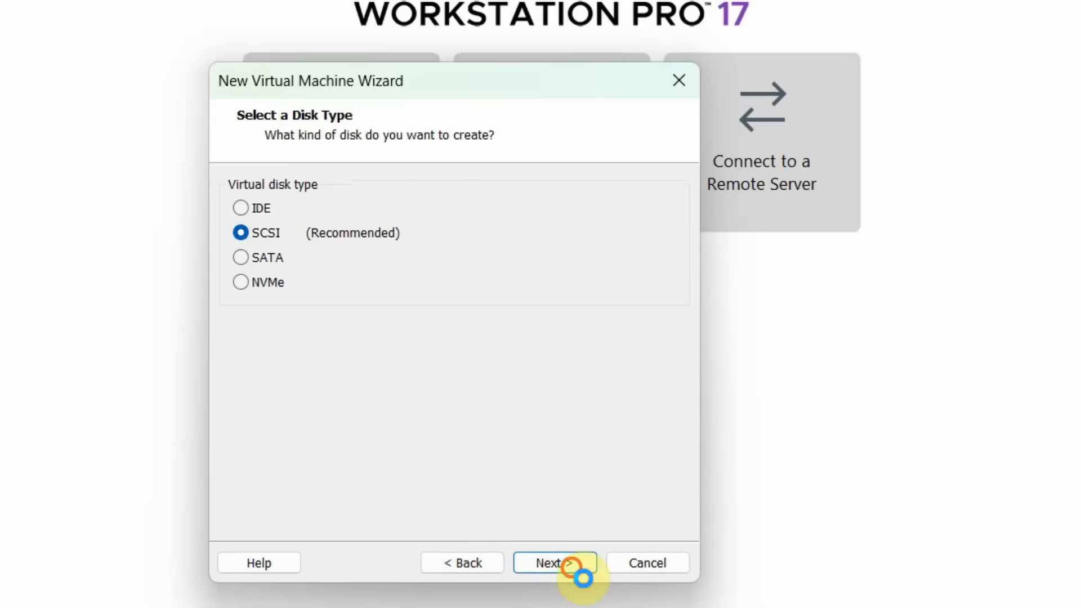
left_click(554, 563)
- Make the virtual disk 100 GB, stored as a single file
type("100")
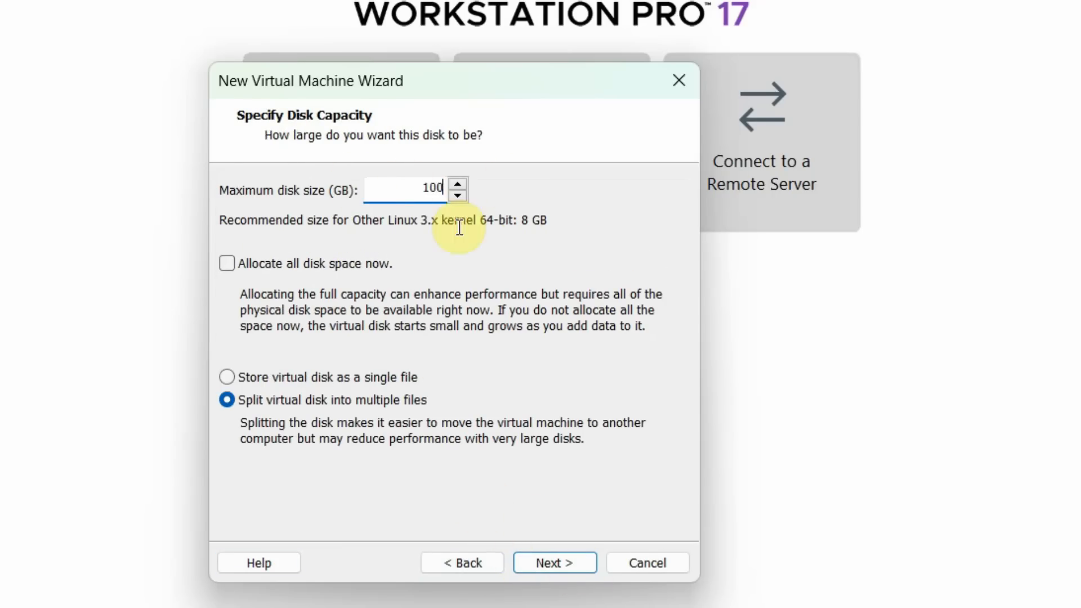
left_click(338, 378)
left_click(544, 563)
left_click(627, 248)
- Save the disk file in Youtube\Virtual Machines\Linux Mint 21.2 and open hardware customization
left_click(529, 167)
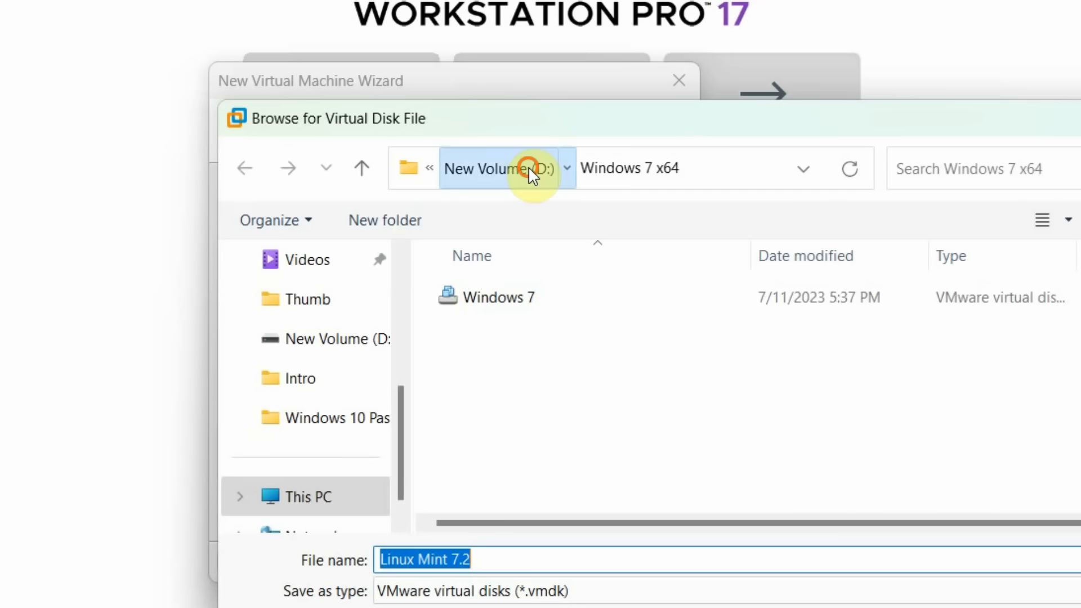
scroll(610, 490, "down", 5)
scroll(560, 451, "up", 5)
double_click(559, 451)
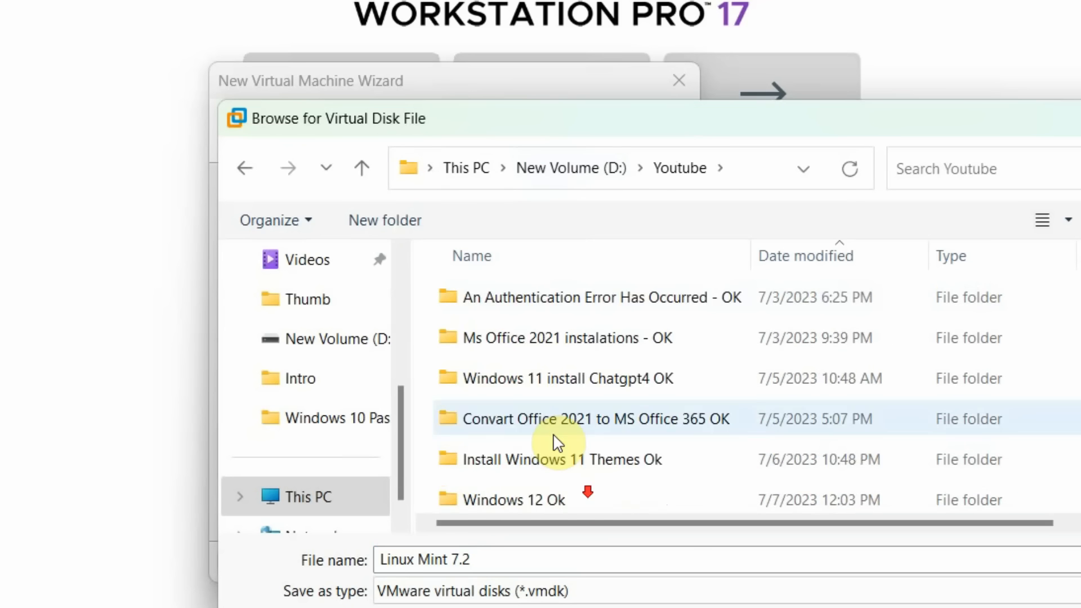
scroll(560, 454, "down", 5)
double_click(566, 495)
double_click(526, 307)
left_click(594, 557)
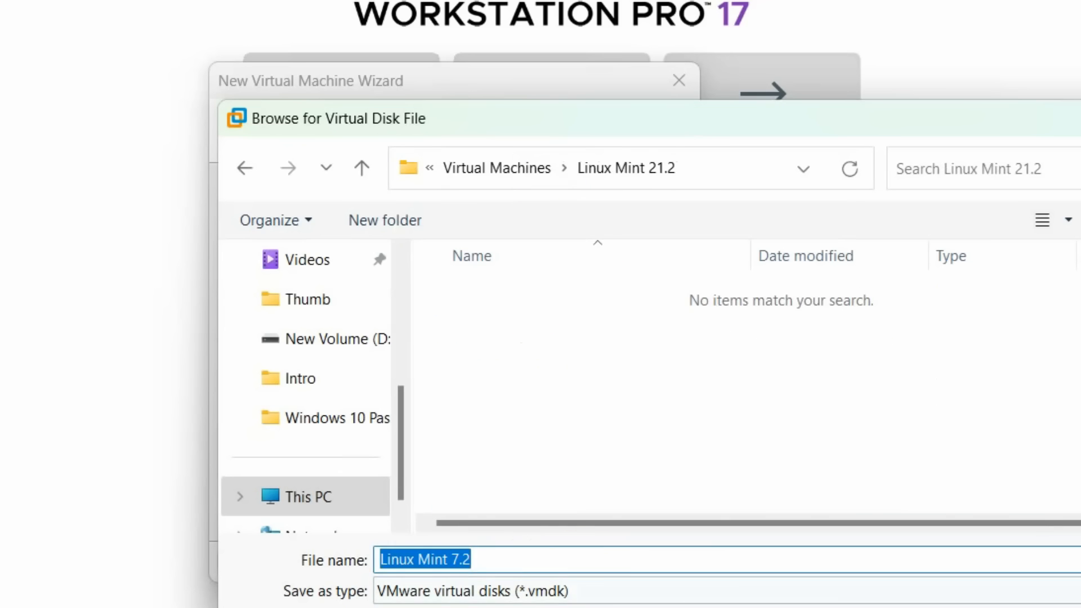
key("Return")
left_click(563, 565)
left_click(336, 427)
- Set the CD/DVD drive to use an ISO image file and browse for it
left_click(118, 27)
left_click(475, 132)
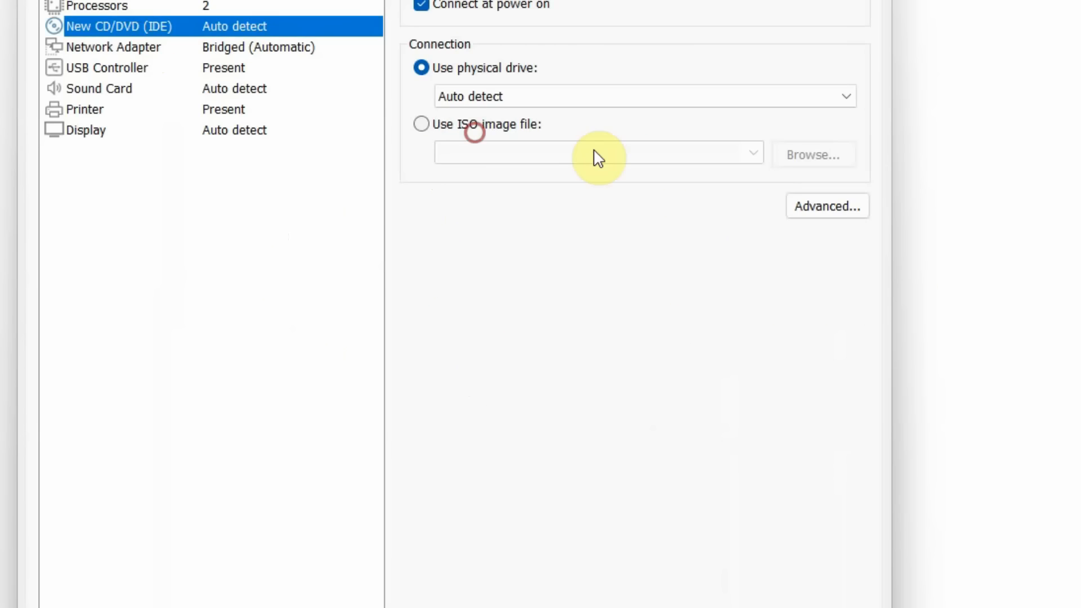
left_click(835, 157)
- Add Notepad lines 'I Have Download Iso File' and 'iso File Download Link on my Video Discription'
key("alt+Tab")
left_click(408, 319)
key("ctrl+a")
left_click(399, 316)
key("Return")
type("I Have Download Iso")
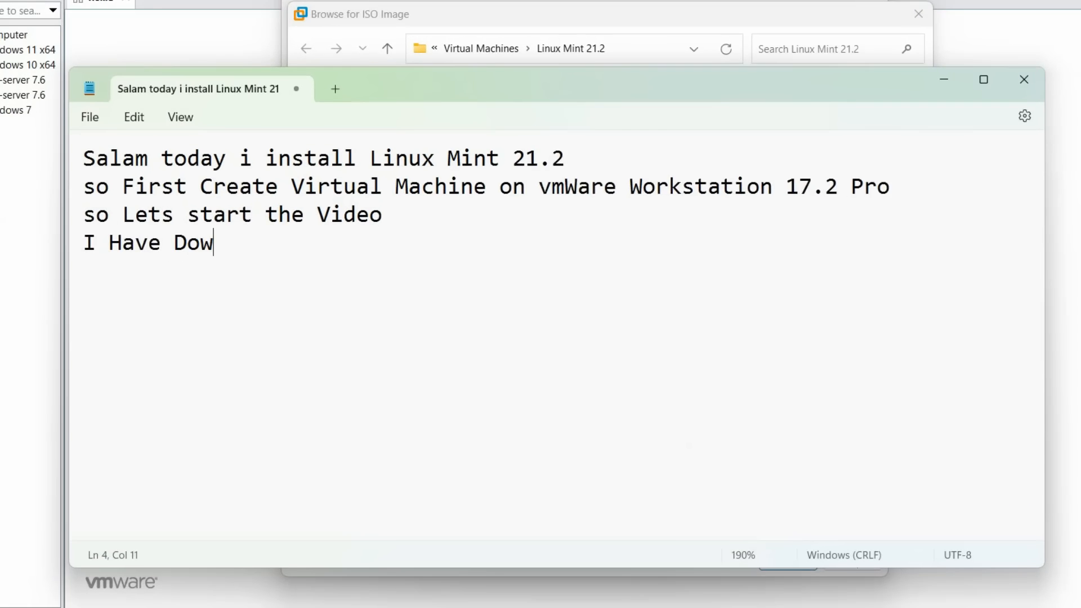
type(" File")
key("Return")
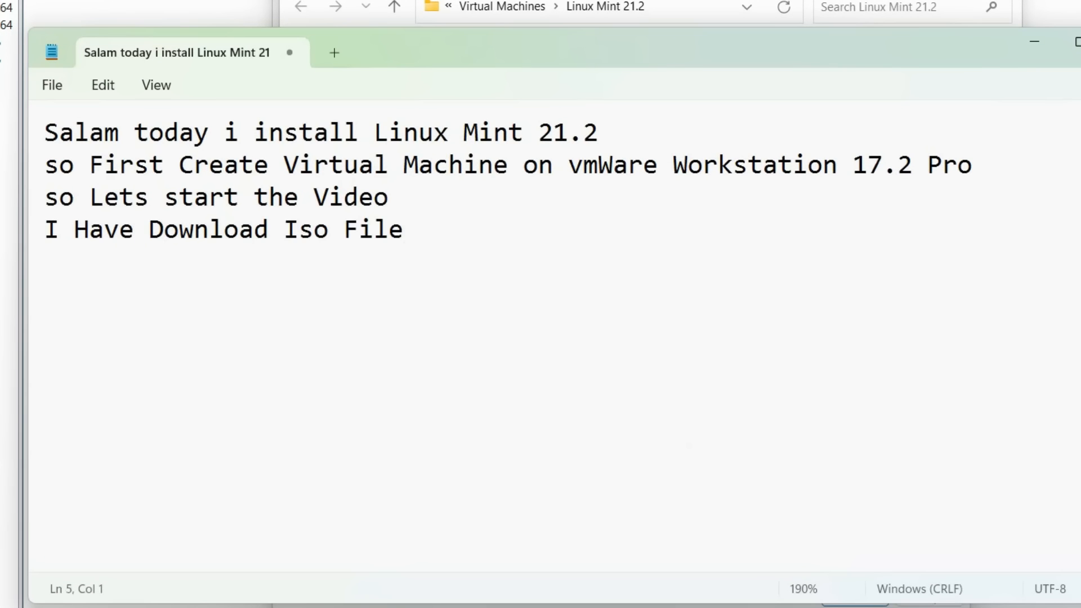
type("Download")
key("BackSpace")
key("BackSpace")
key("BackSpace")
key("BackSpace")
key("BackSpace")
key("BackSpace")
key("BackSpace")
key("BackSpace")
key("BackSpace")
type("iso File Download Link on ")
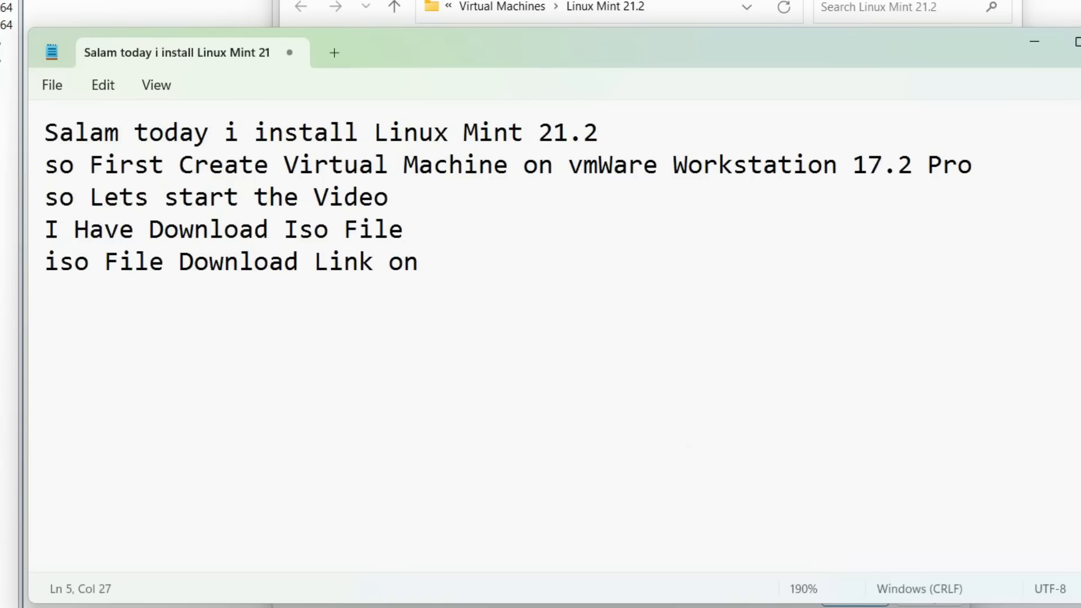
type("my Video Discription")
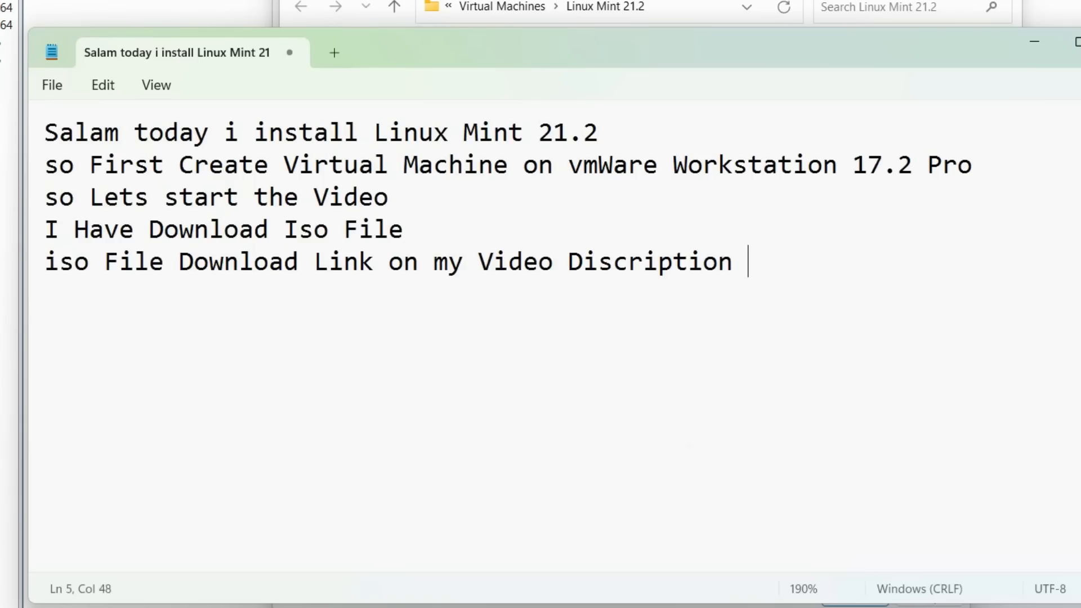
key("Return")
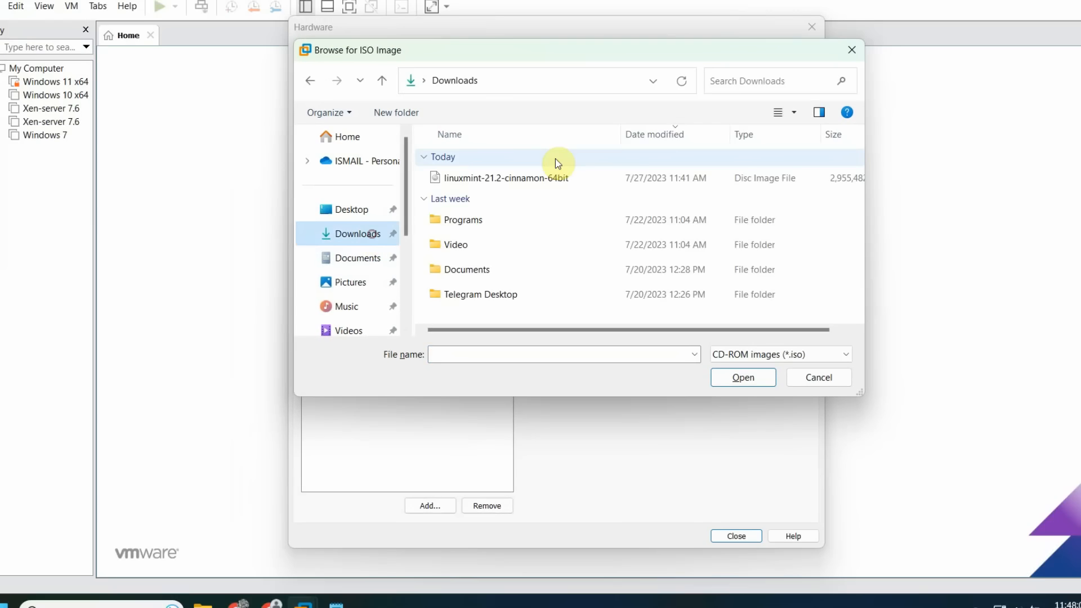
- Attach the linuxmint-21.2-cinnamon-64bit ISO from Downloads to the CD/DVD drive
left_click(504, 181)
left_click(505, 180)
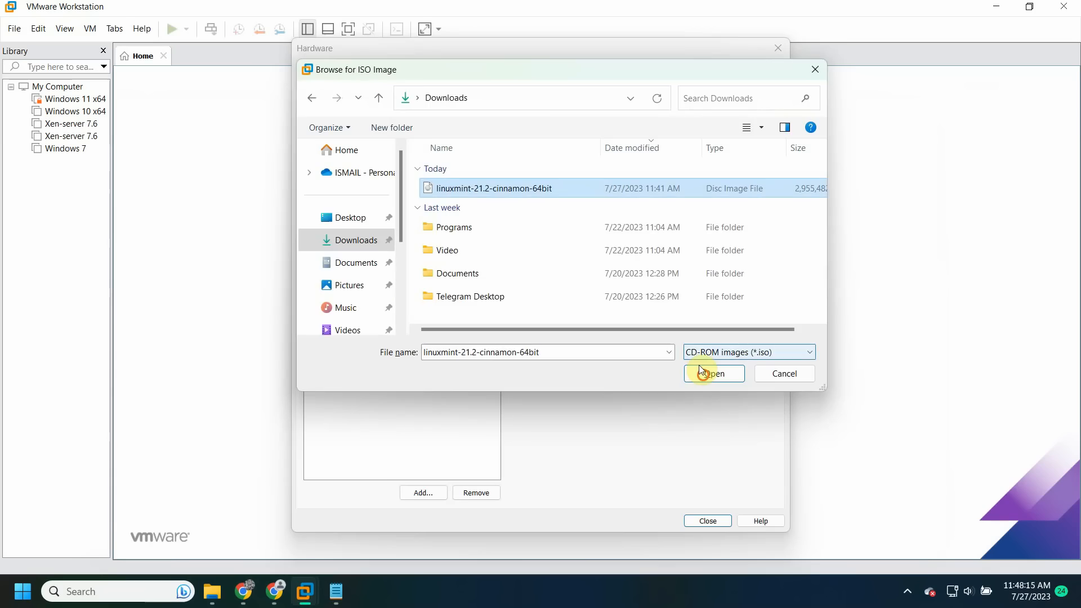
left_click(705, 370)
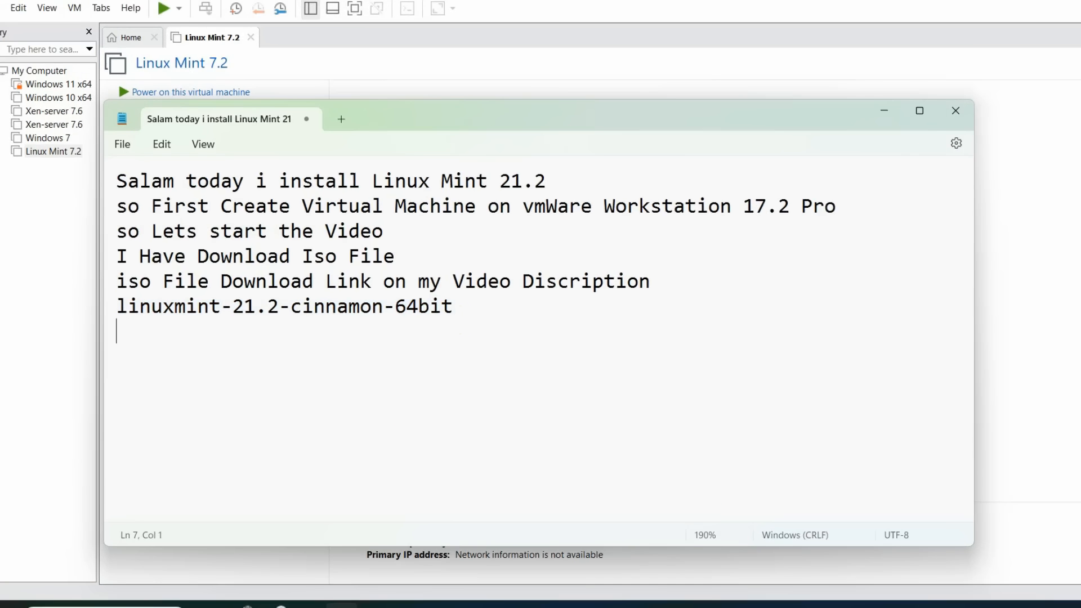
- Add 'Virtual Machine Create Done' and 'so Lets start the installation' to the note, then return to VMware
type("Virtual Machin")
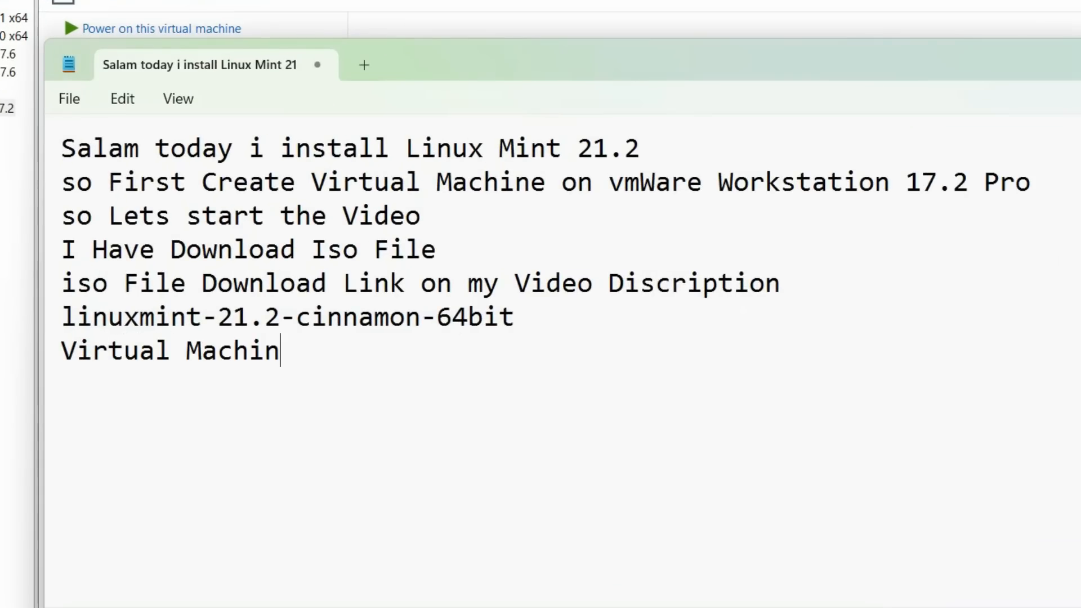
type("e Create Done")
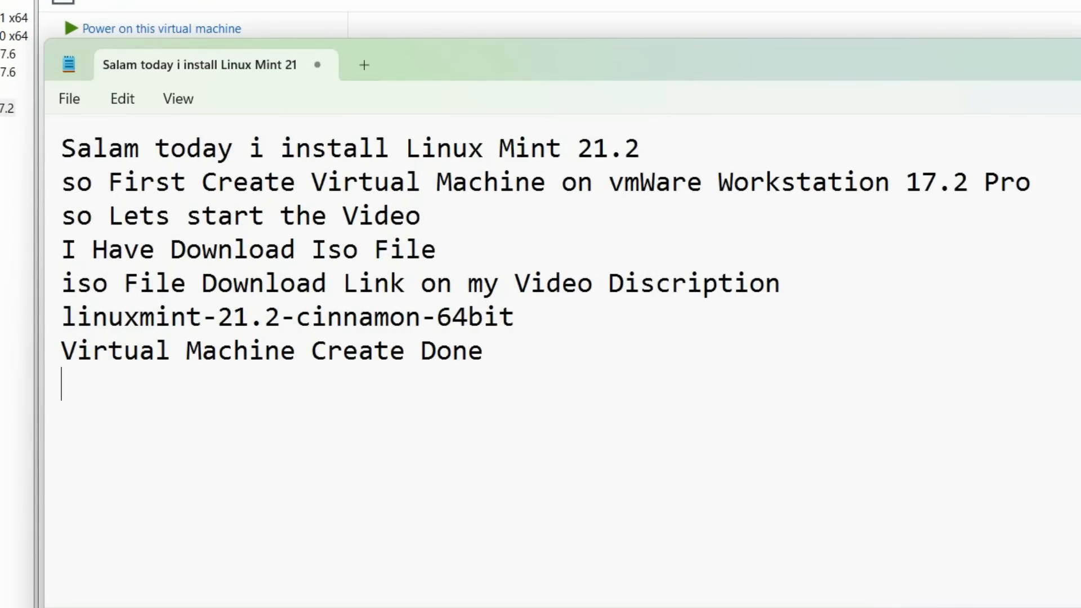
key("Return")
type("so Lets start tj")
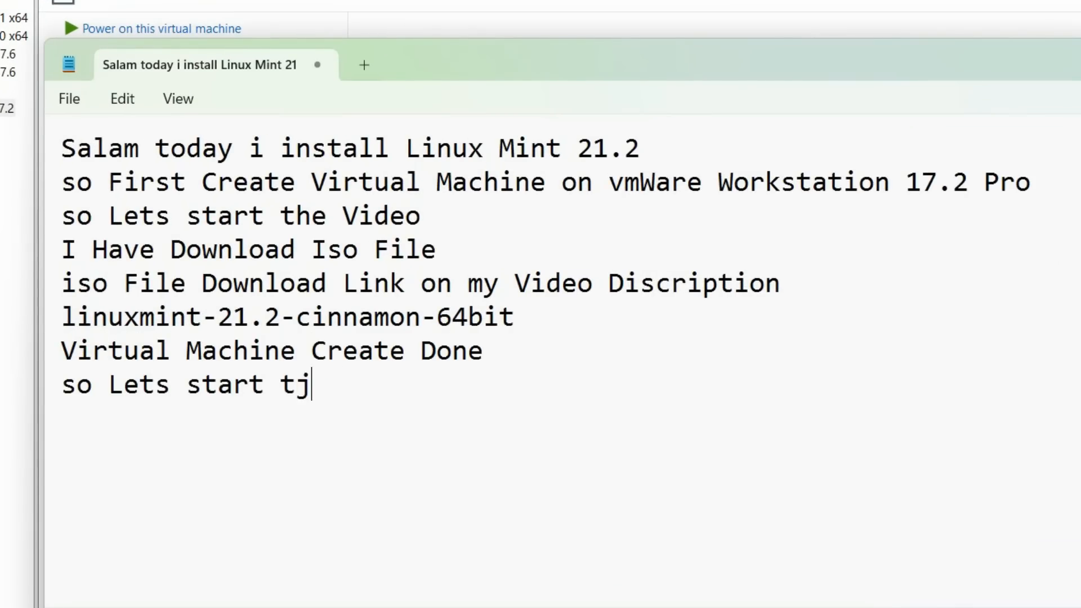
key("BackSpace")
type("he om")
key("BackSpace")
key("BackSpace")
type("installation")
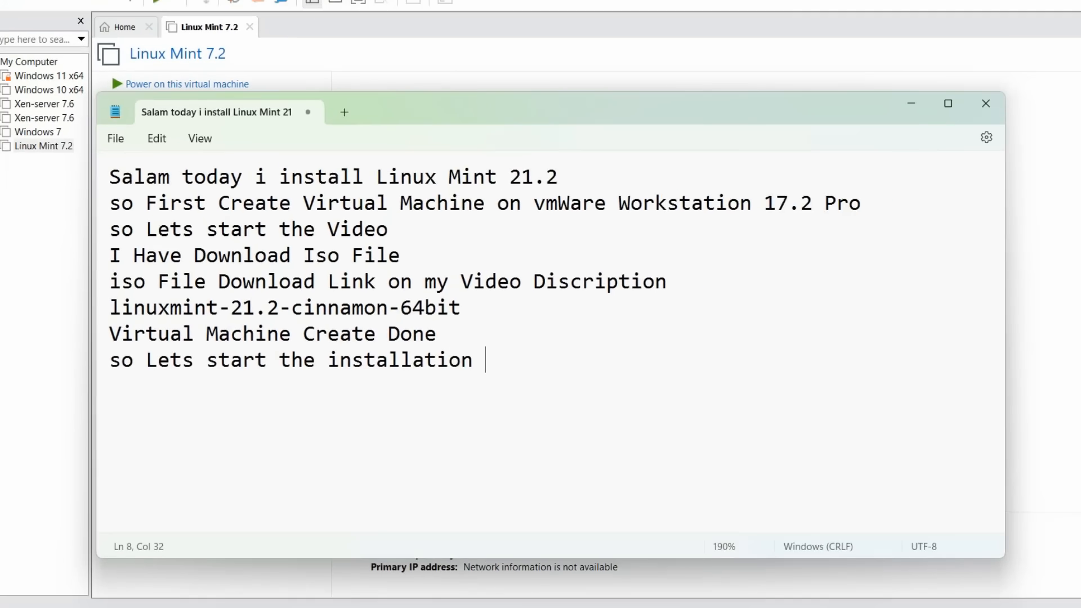
key("alt+Tab")
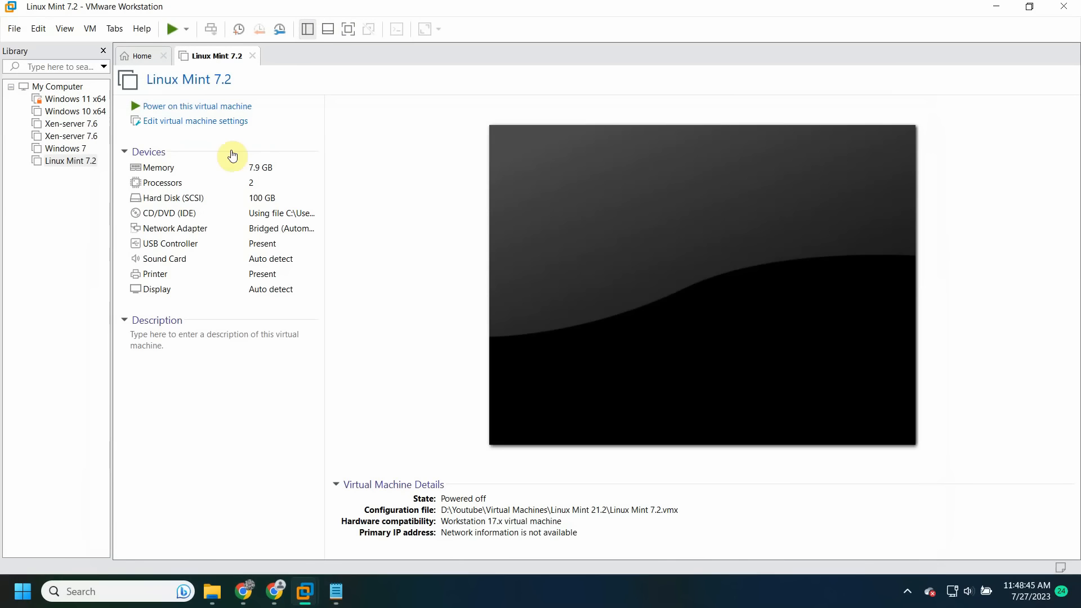
- Power on the Linux Mint 7.2 VM, go full screen, and move down the GRUB menu
left_click(181, 105)
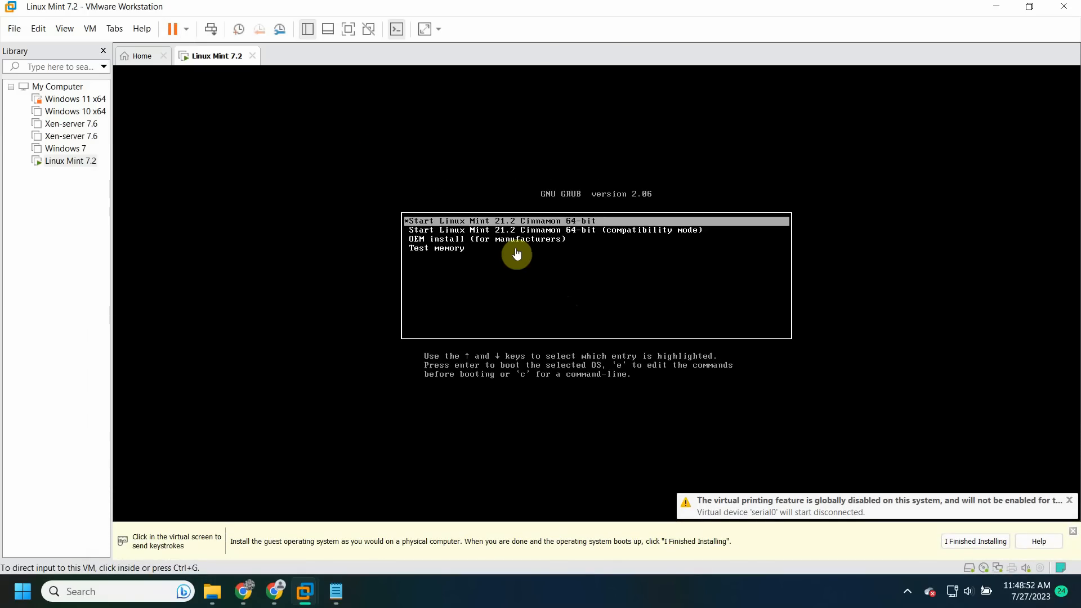
left_click(499, 259)
key("ctrl+alt+Return")
key("Down")
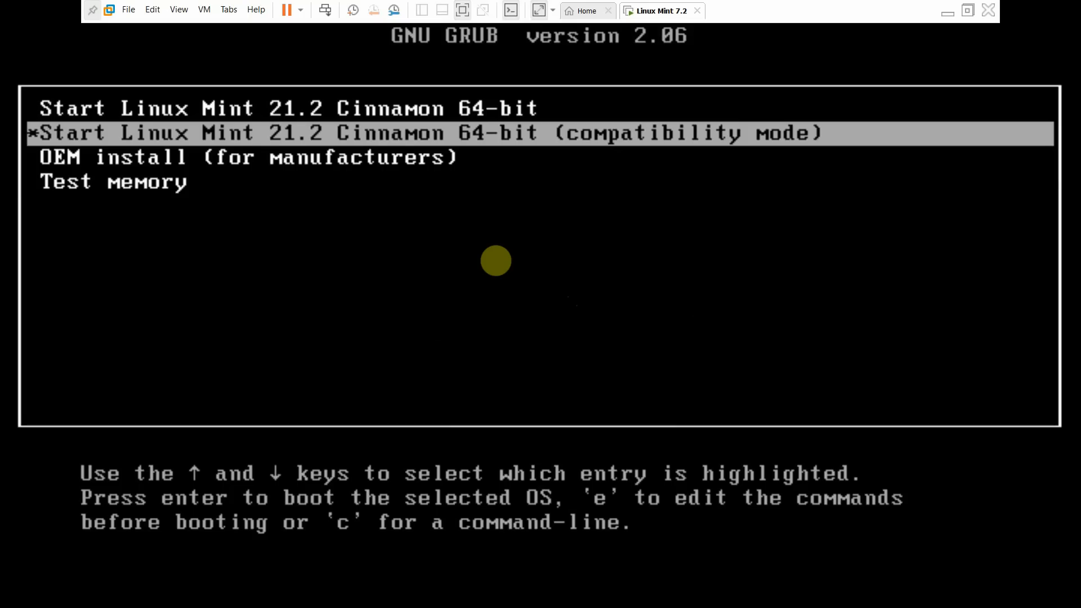
- Boot the OEM install entry and accept English language and English (US) keyboard
key("Down")
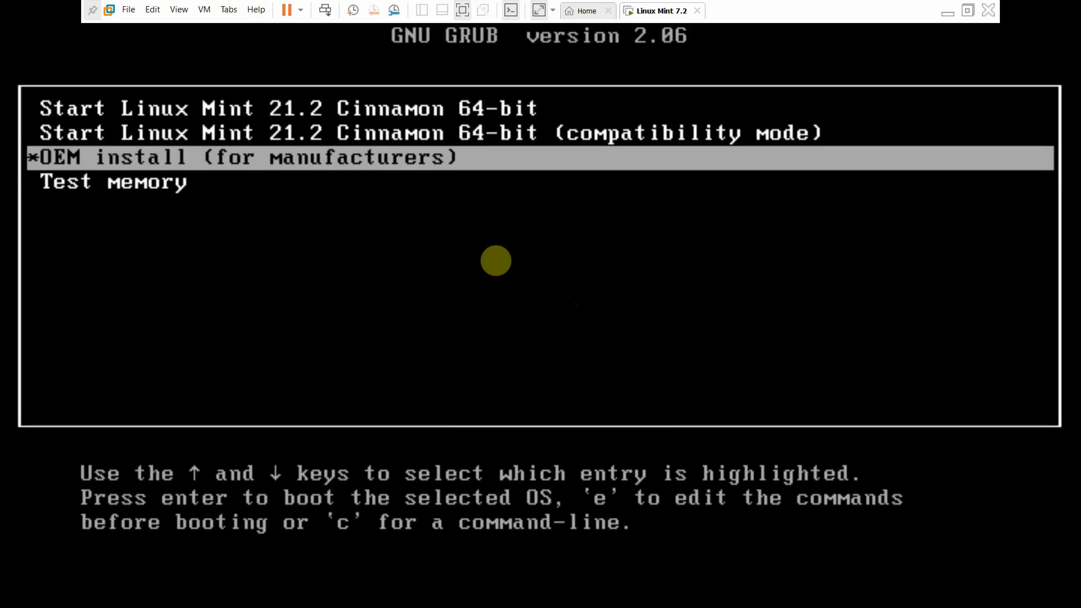
key("Return")
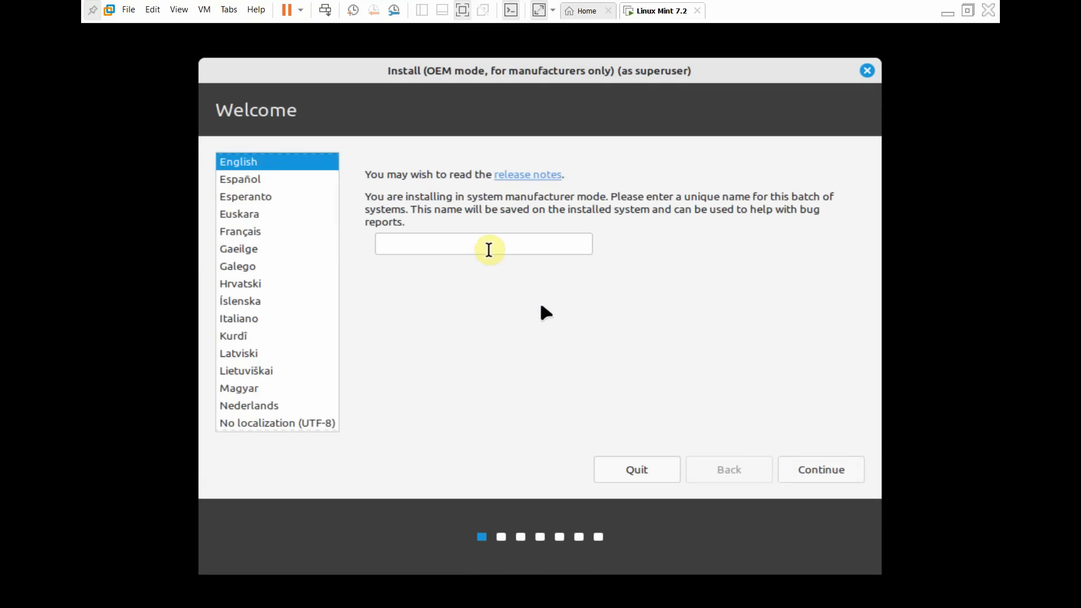
left_click(457, 244)
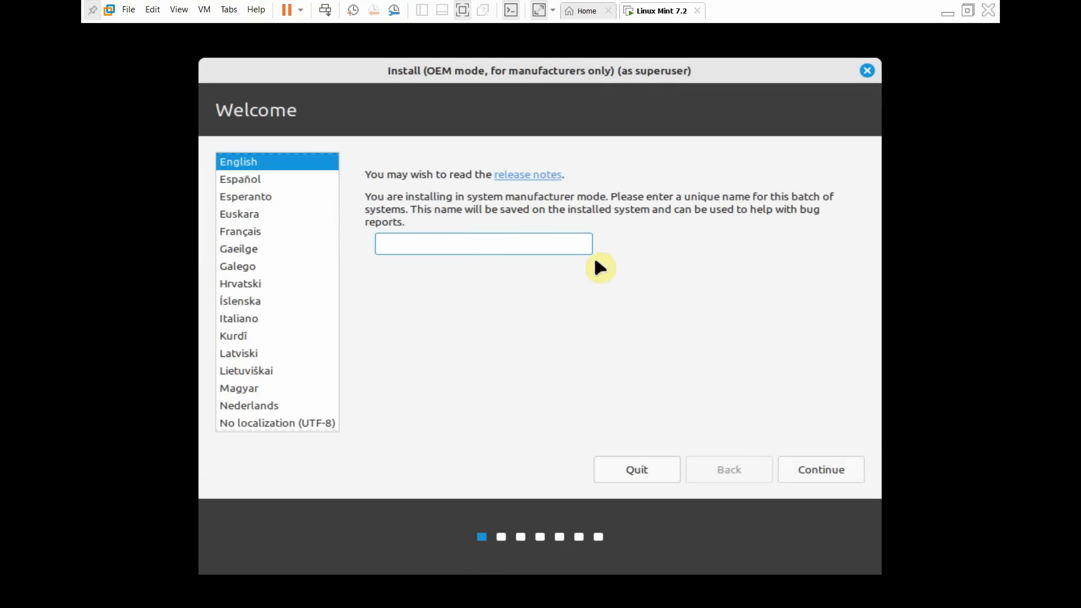
left_click(833, 464)
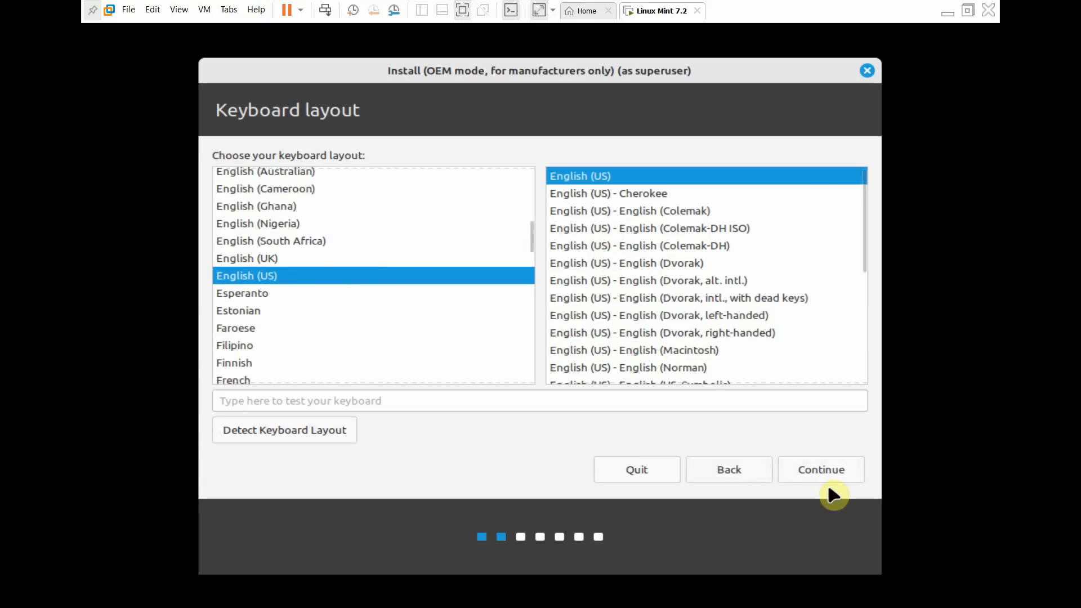
left_click(821, 468)
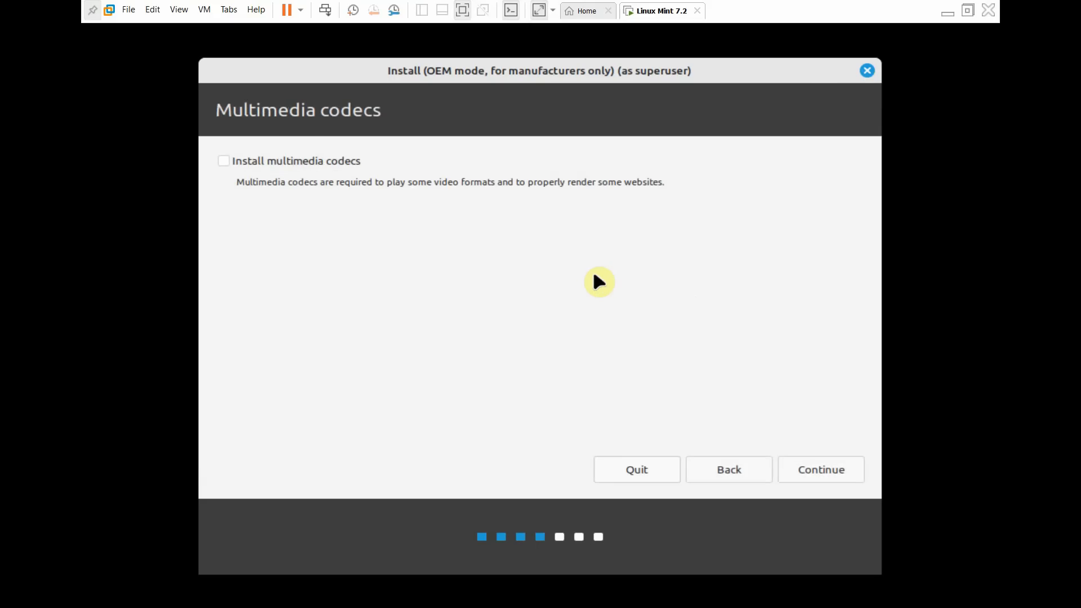
- Include multimedia codecs, erase the whole disk, confirm the partition changes and accept Karachi
left_click(323, 164)
left_click(805, 475)
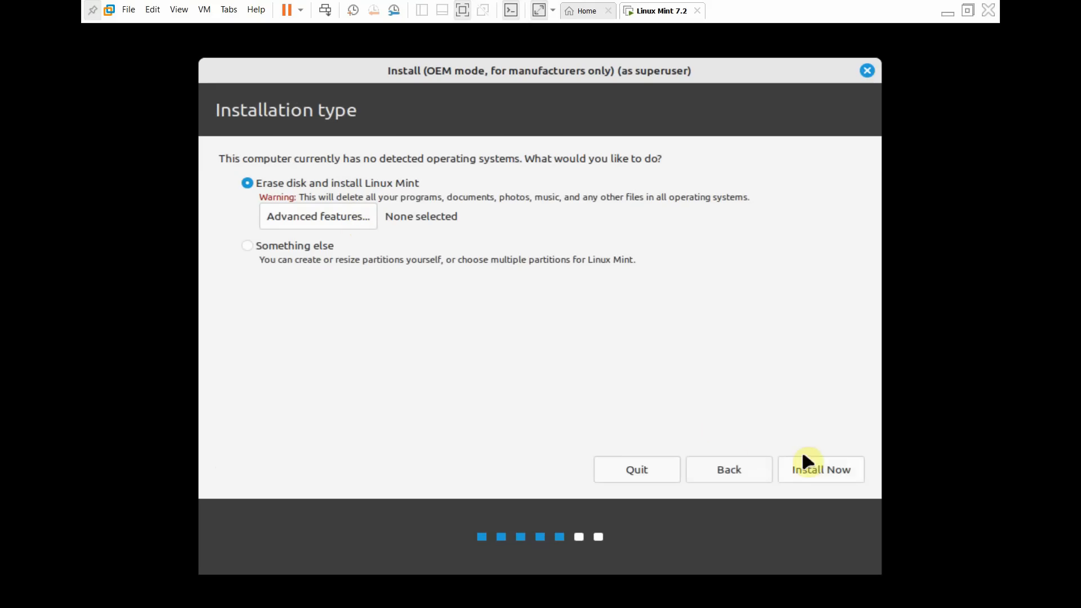
left_click(811, 468)
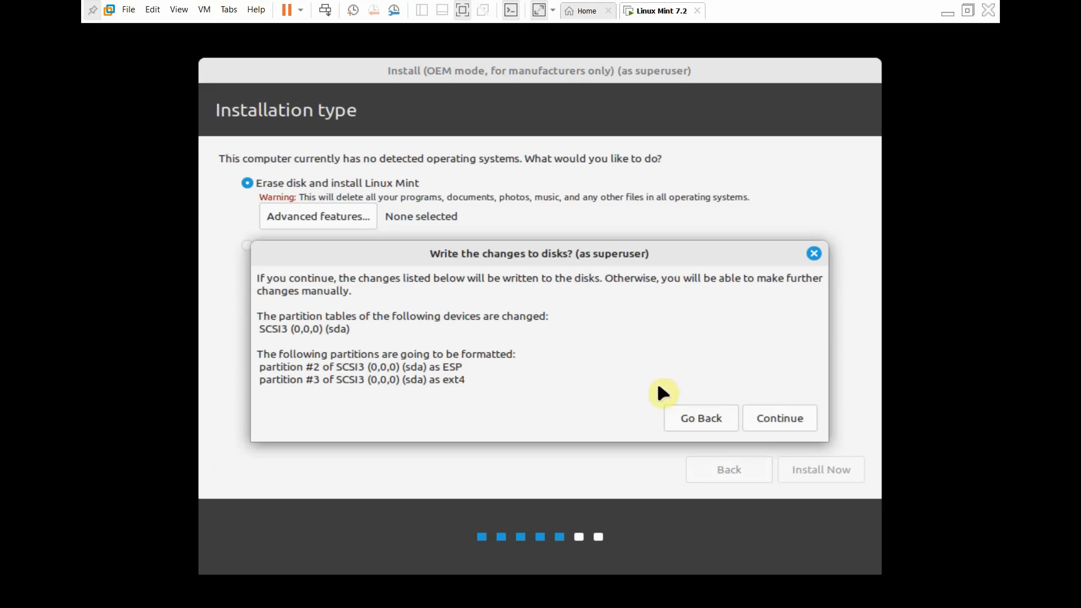
left_click(764, 431)
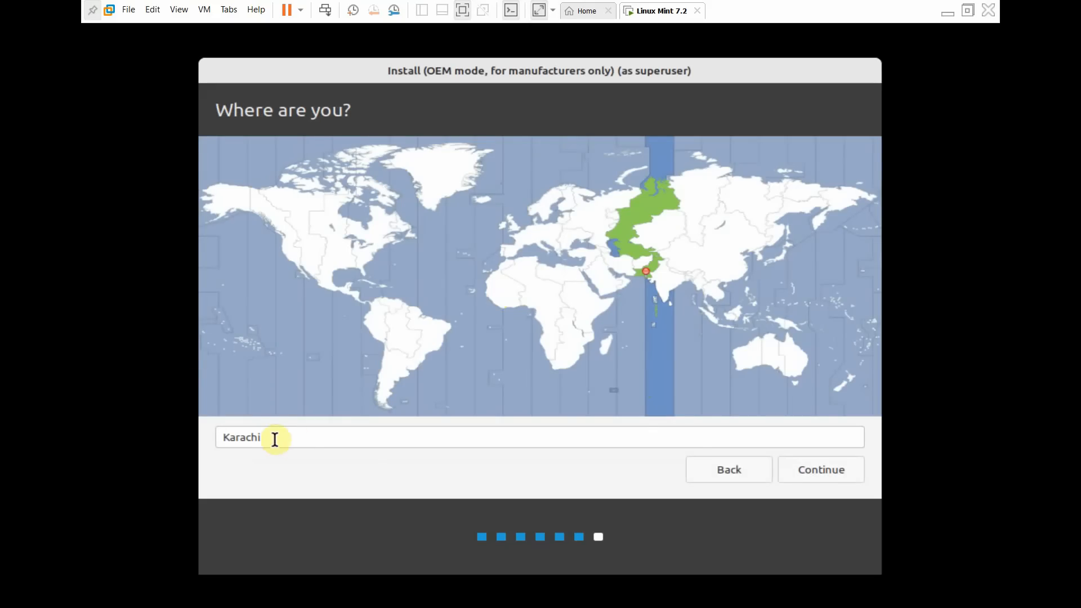
left_click(839, 472)
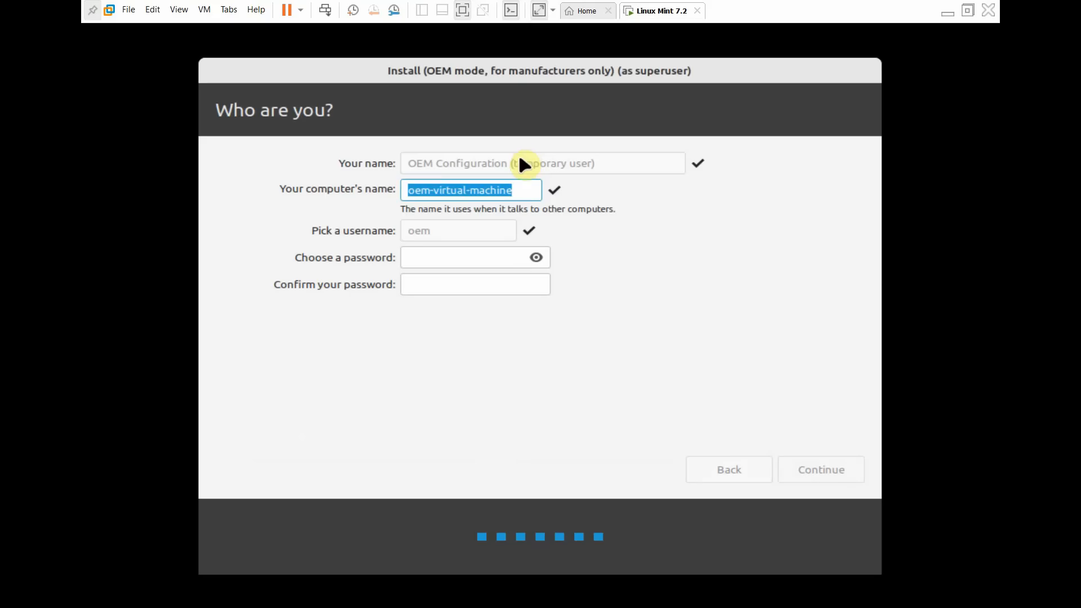
- Rename the computer to 'Mint', enter and confirm the user password, then continue installing
left_click(516, 190)
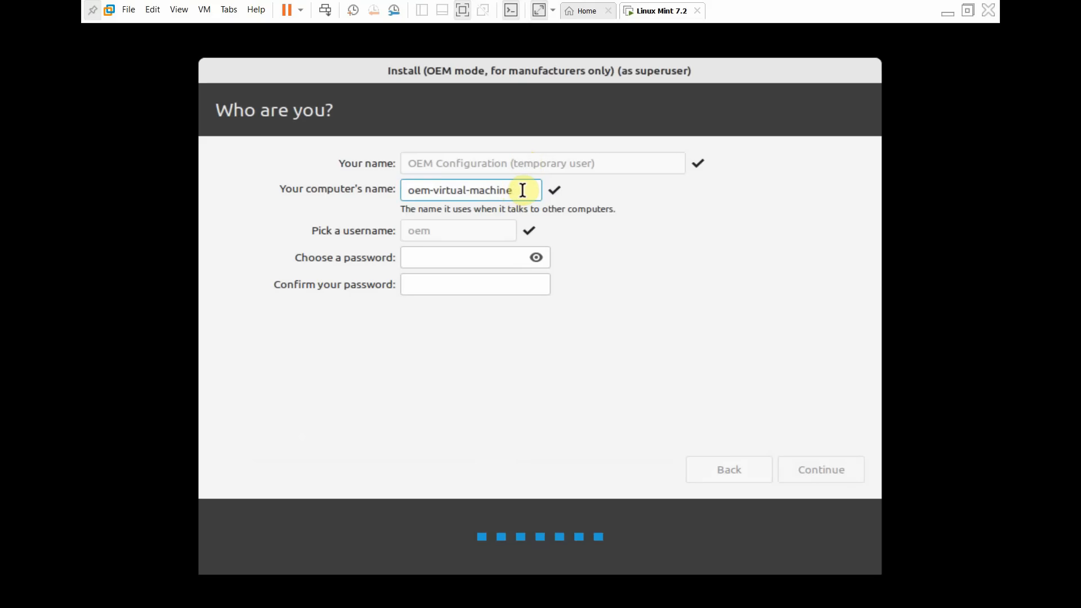
triple_click(522, 191)
key("BackSpace")
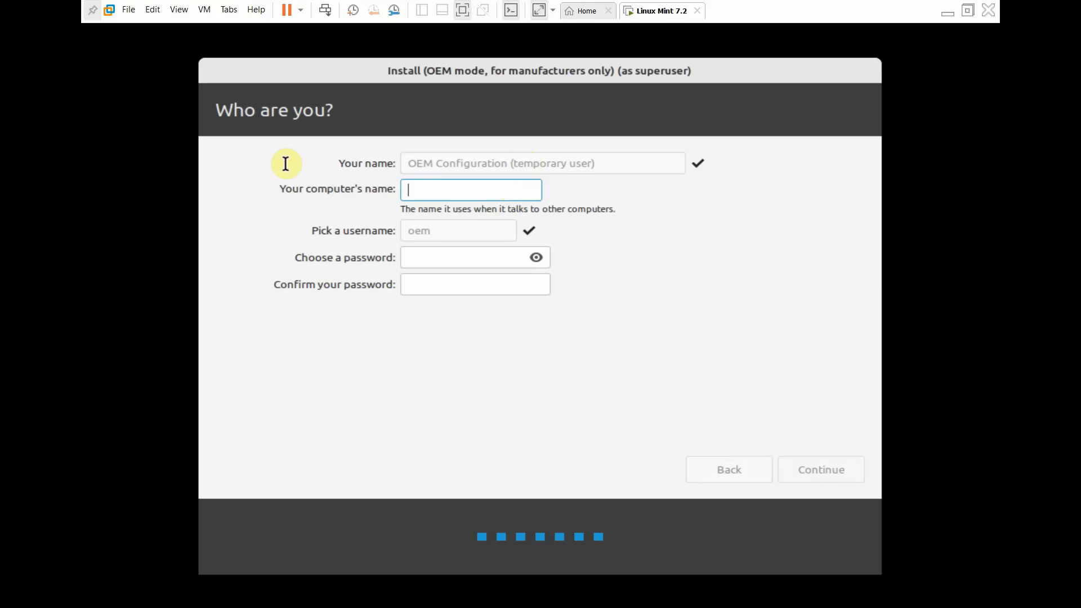
type("Mint")
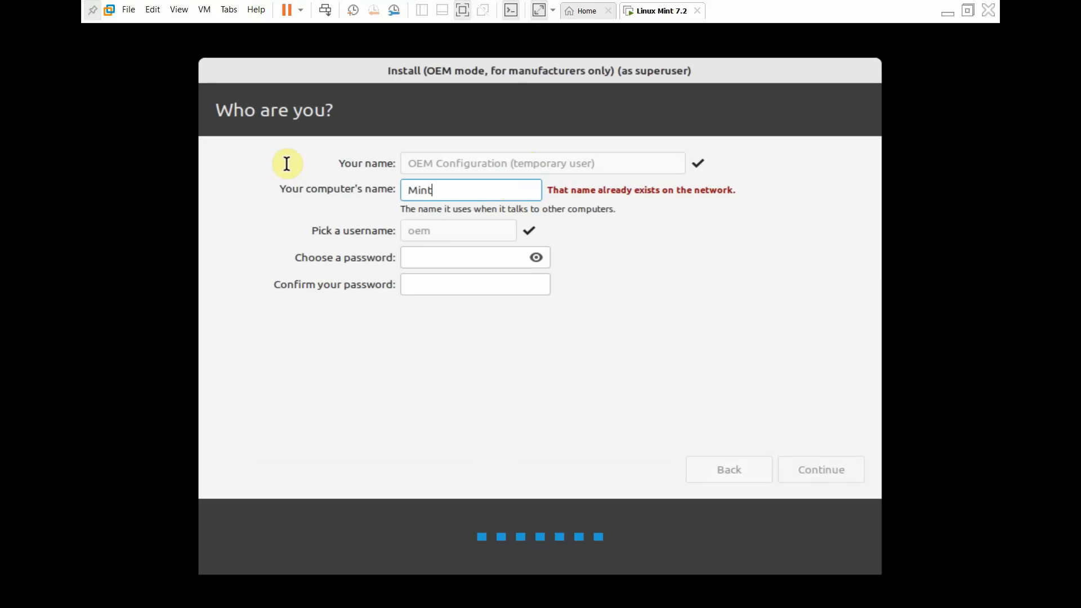
left_click(446, 255)
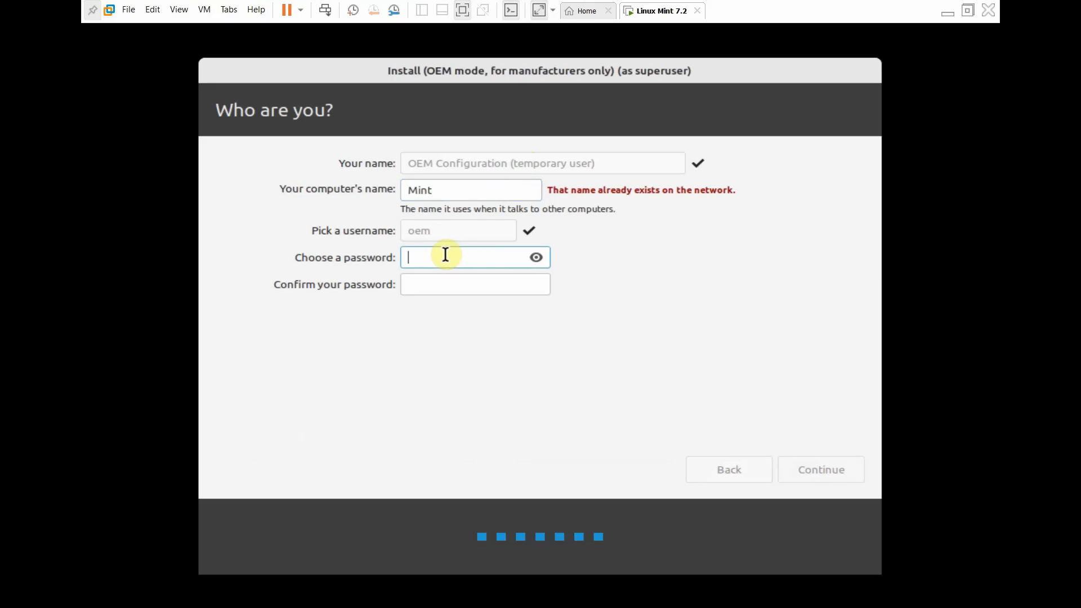
type("•••")
key("Tab")
type("12")
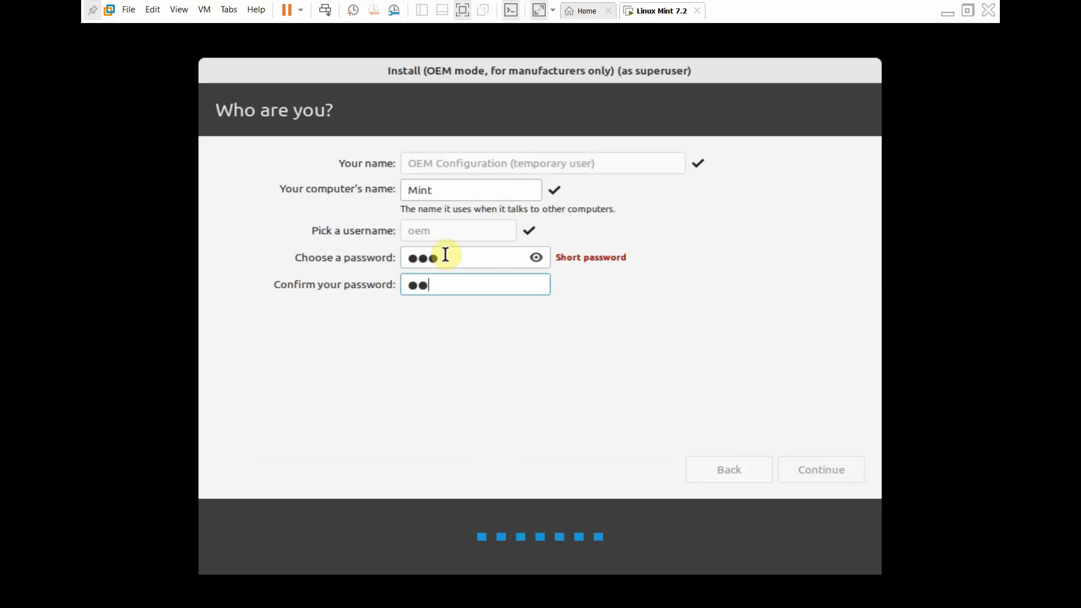
type("3")
left_click(534, 257)
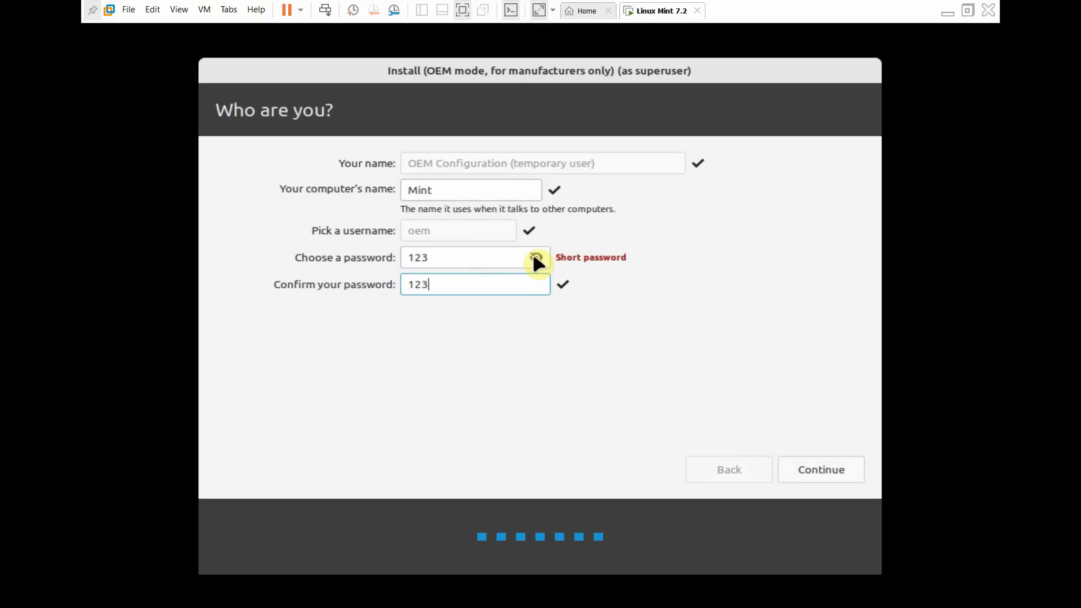
left_click(813, 471)
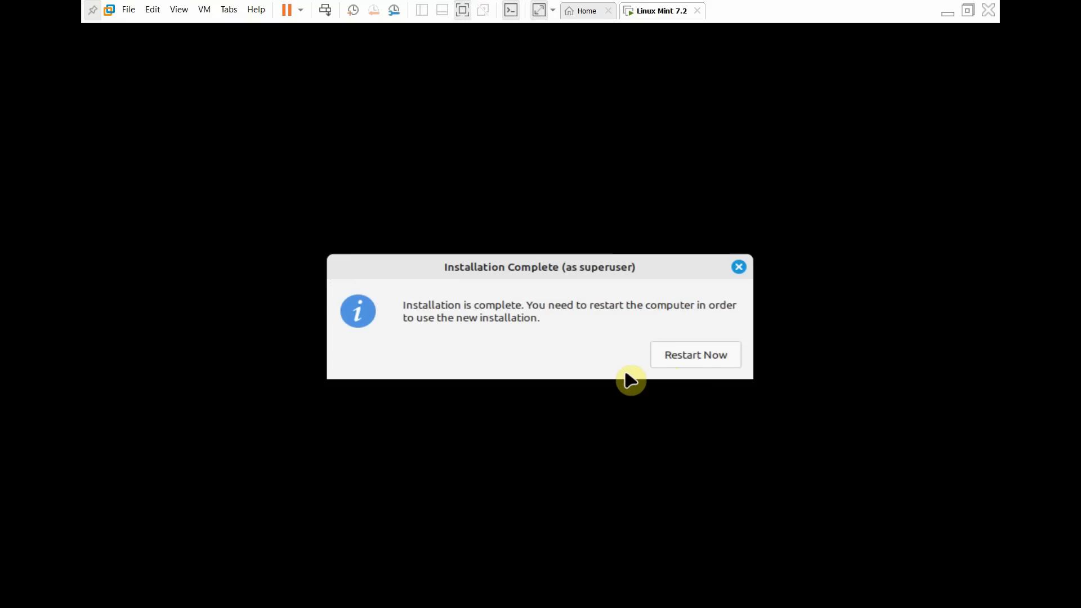
- Once installation completes, choose Restart Now to boot the installed Linux Mint
left_click(692, 360)
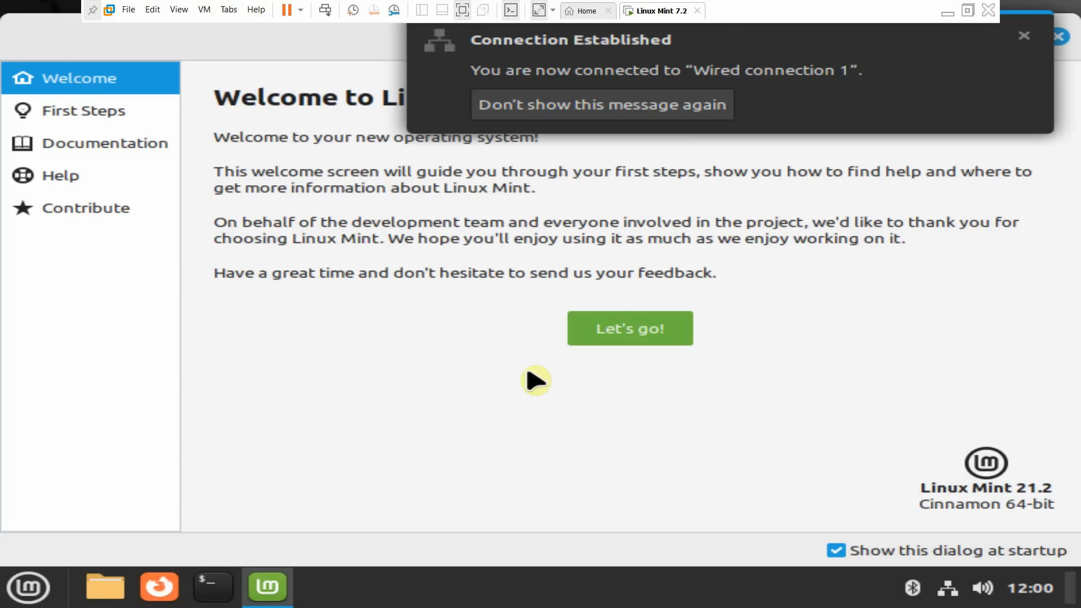
- From the Welcome first steps, apply the Mint-L theme style with Dark appearance
left_click(592, 332)
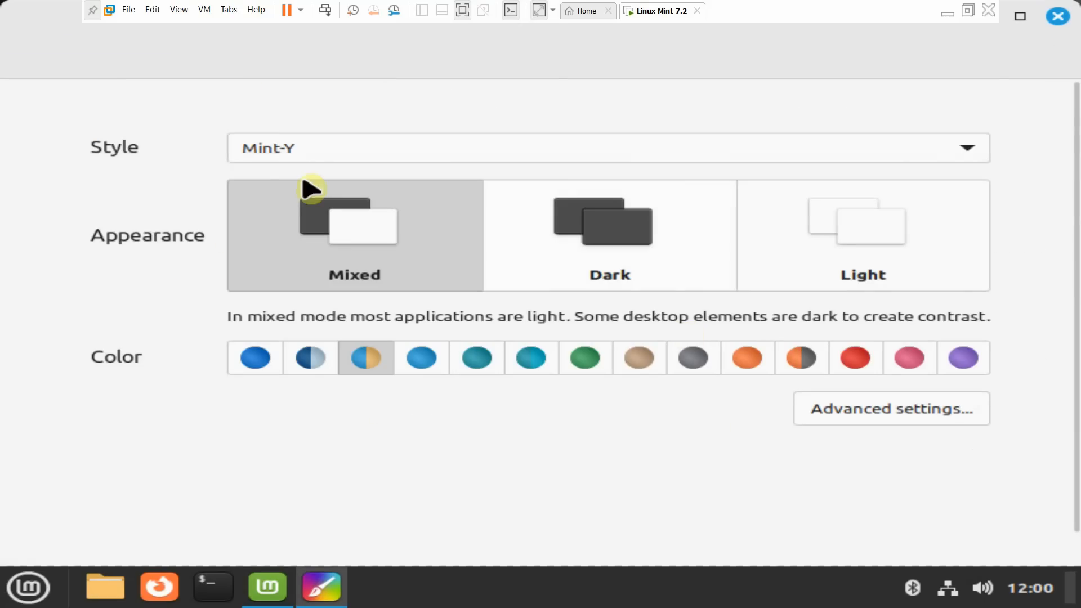
left_click(269, 150)
left_click(264, 90)
left_click(684, 282)
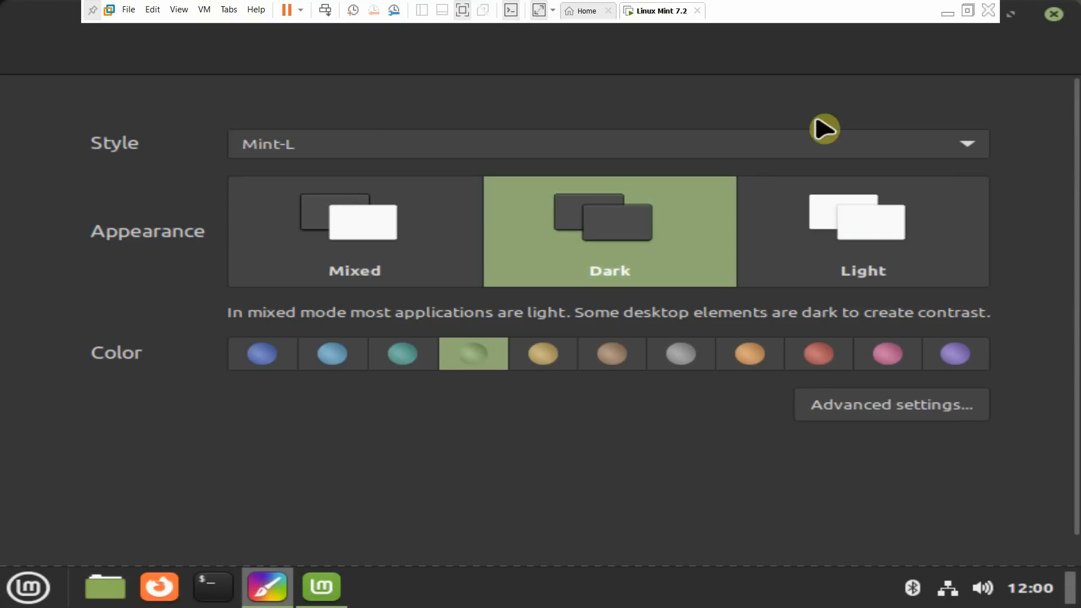
left_click(1050, 19)
- Run the driver check, then close Driver Manager, the Welcome window and a Terminal
scroll(748, 222, "down", 5)
scroll(550, 386, "up", 3)
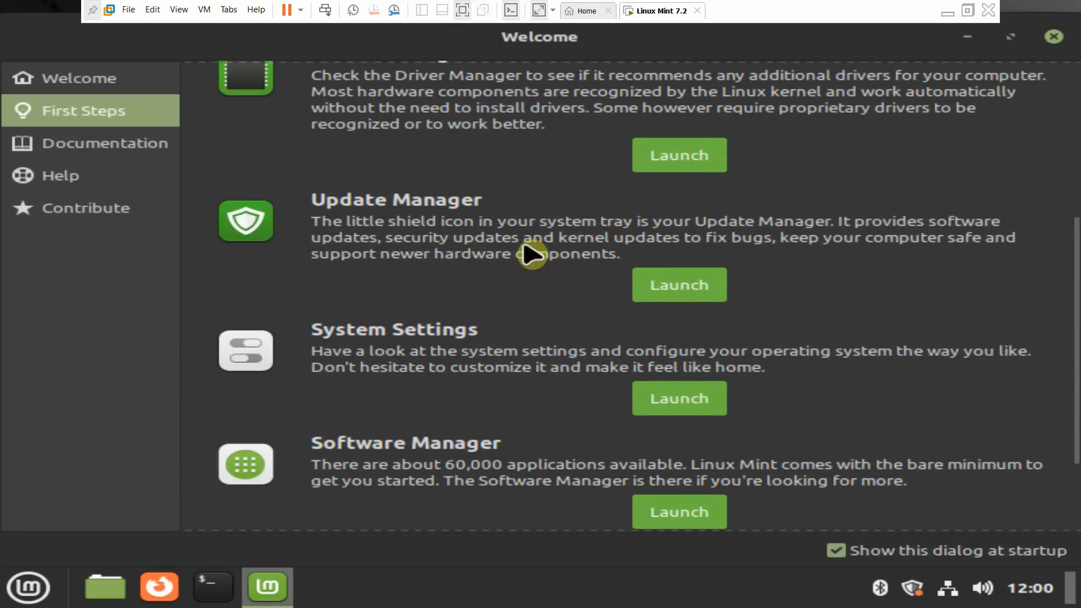
left_click(670, 290)
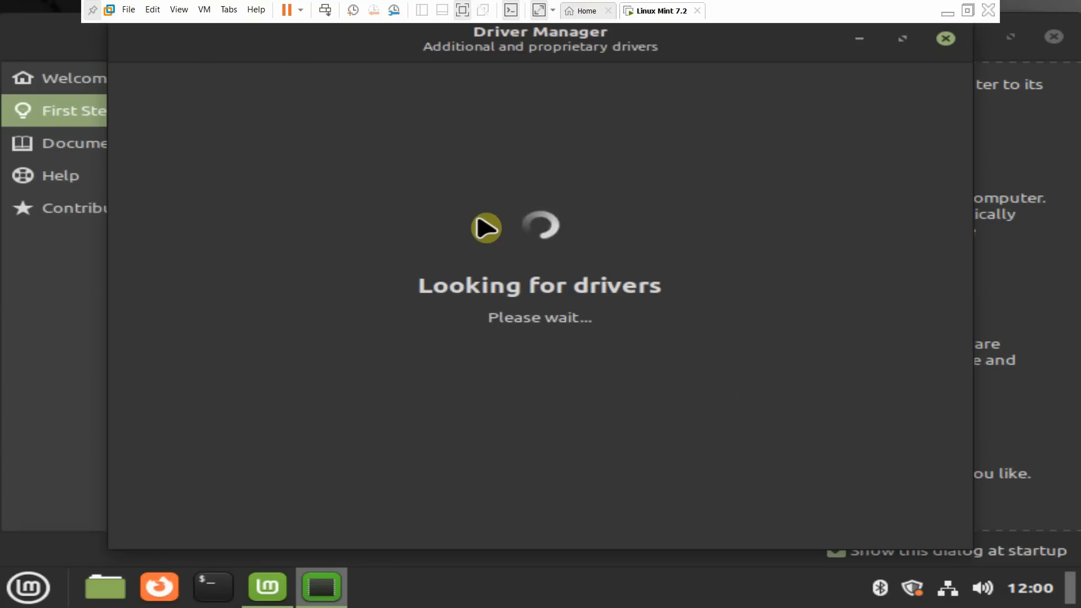
left_click(946, 39)
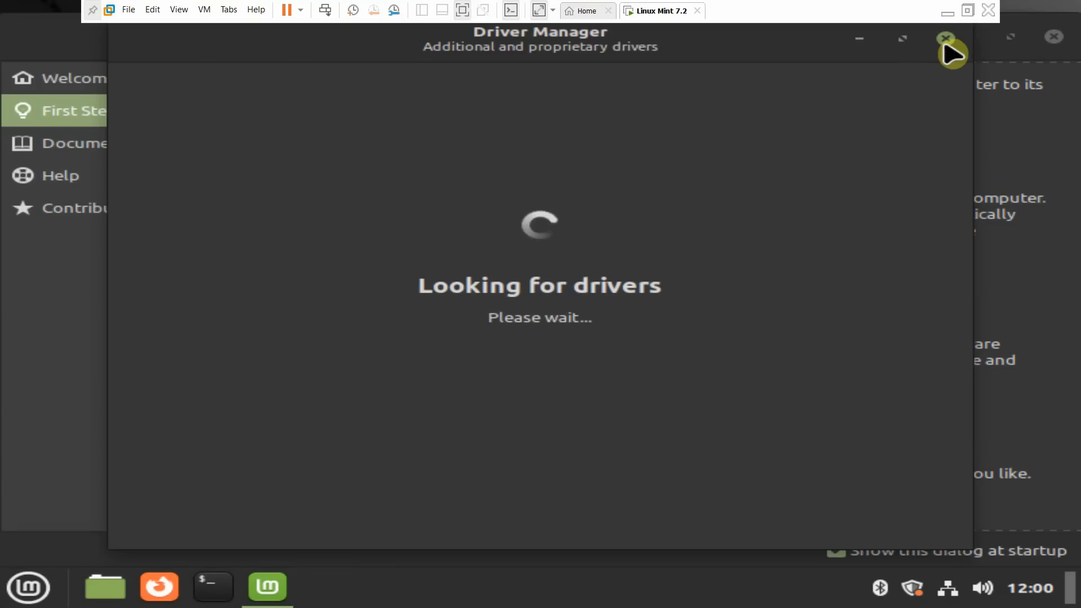
left_click(1054, 37)
right_click(432, 169)
key("Escape")
left_click(214, 587)
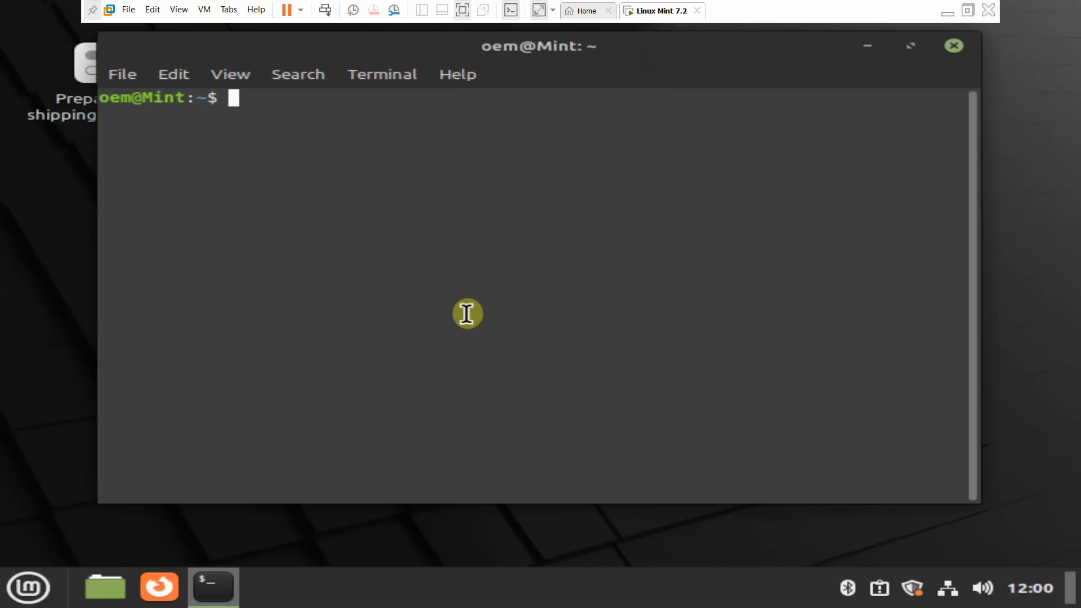
left_click(954, 46)
- In System Settings Themes, keep the green accent and switch the theme style to Adwaita
left_click(29, 588)
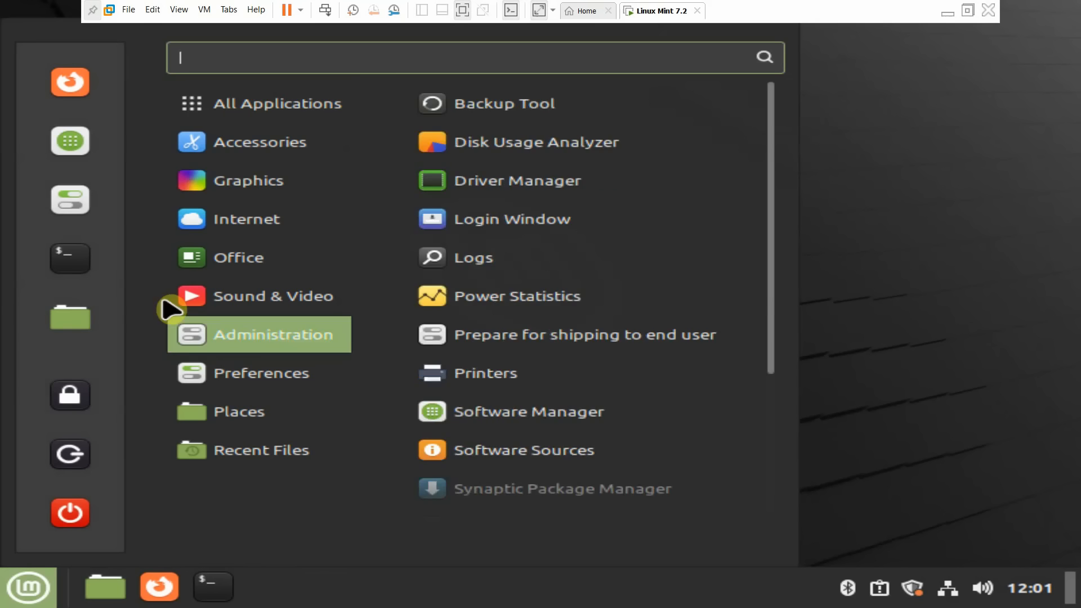
mouse_move(290, 181)
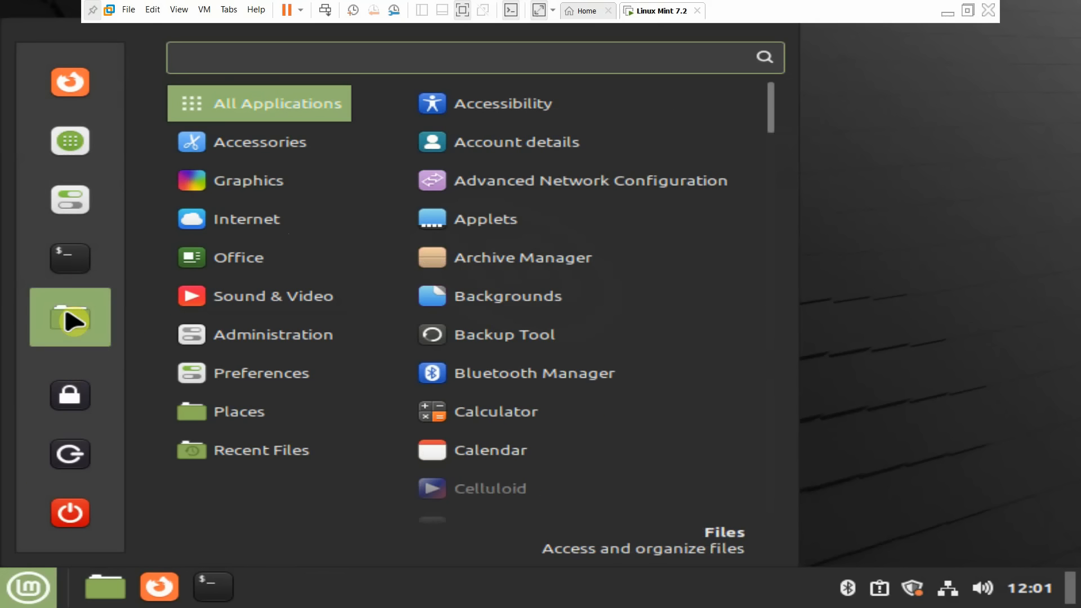
left_click(64, 217)
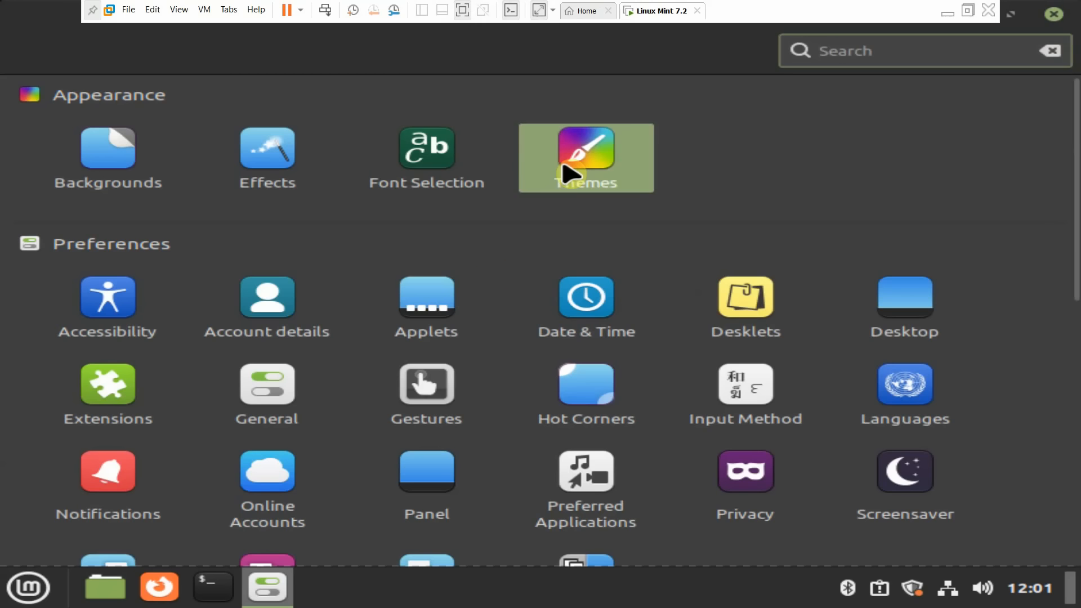
left_click(567, 174)
left_click(406, 355)
left_click(473, 354)
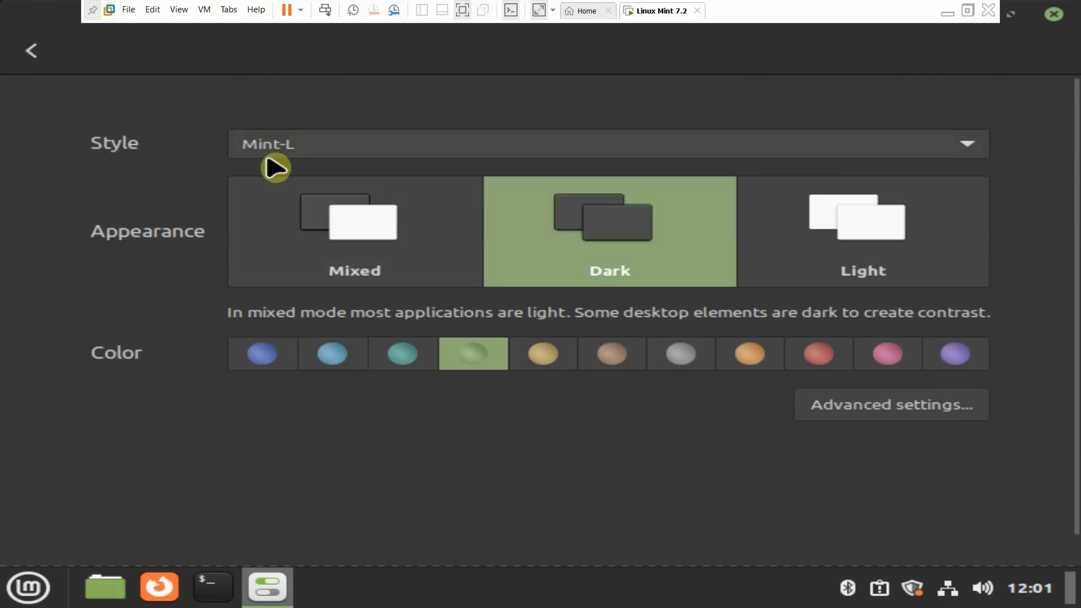
left_click(282, 147)
left_click(283, 151)
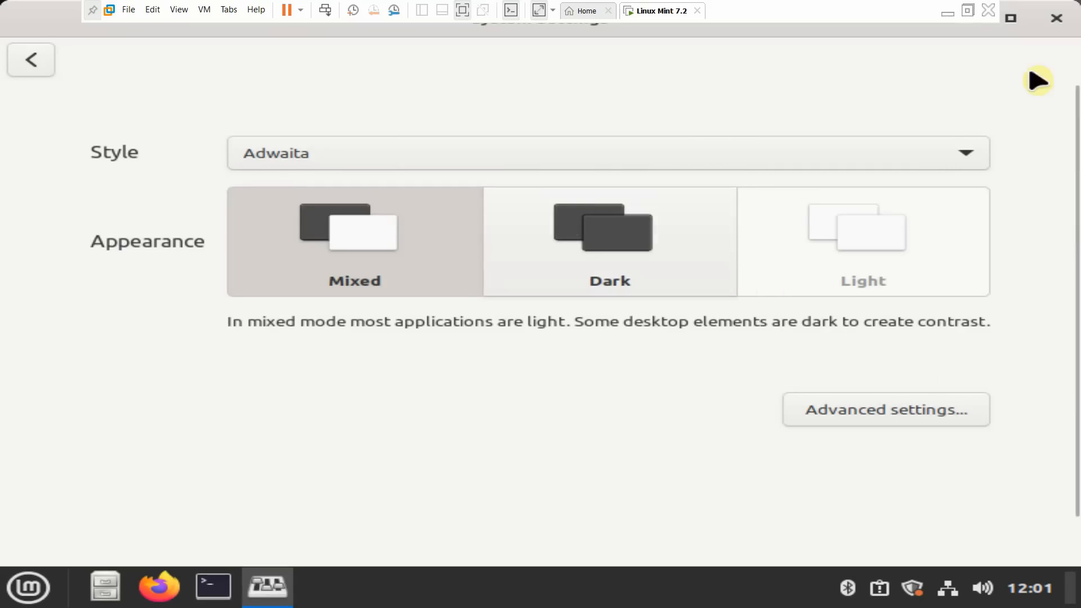
left_click(1038, 77)
- Glance at Display Settings from the desktop menu, then choose Logout in the Mint menu
right_click(298, 407)
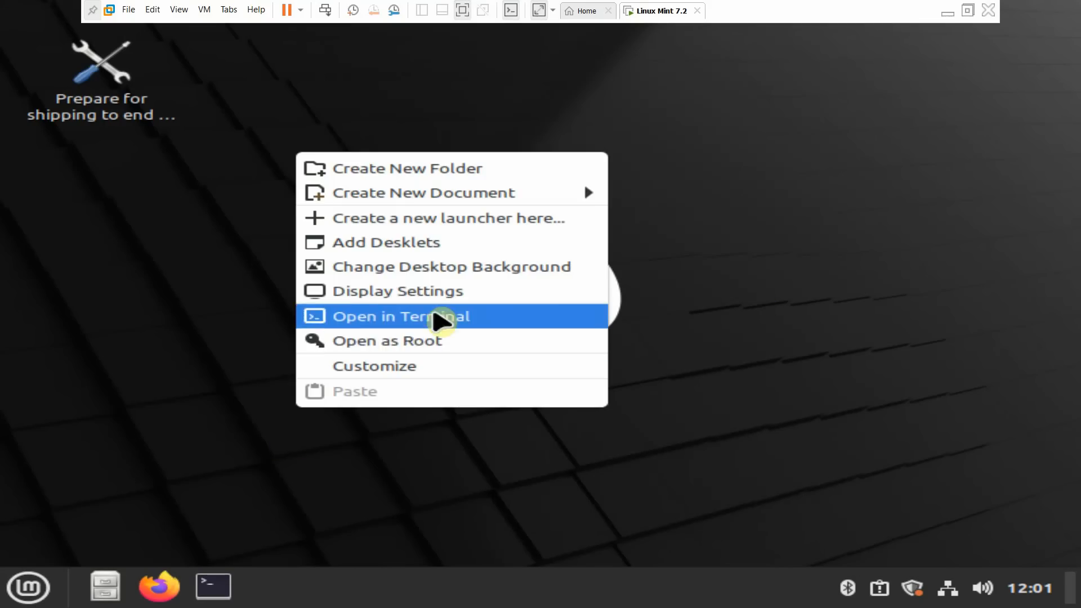
left_click(442, 292)
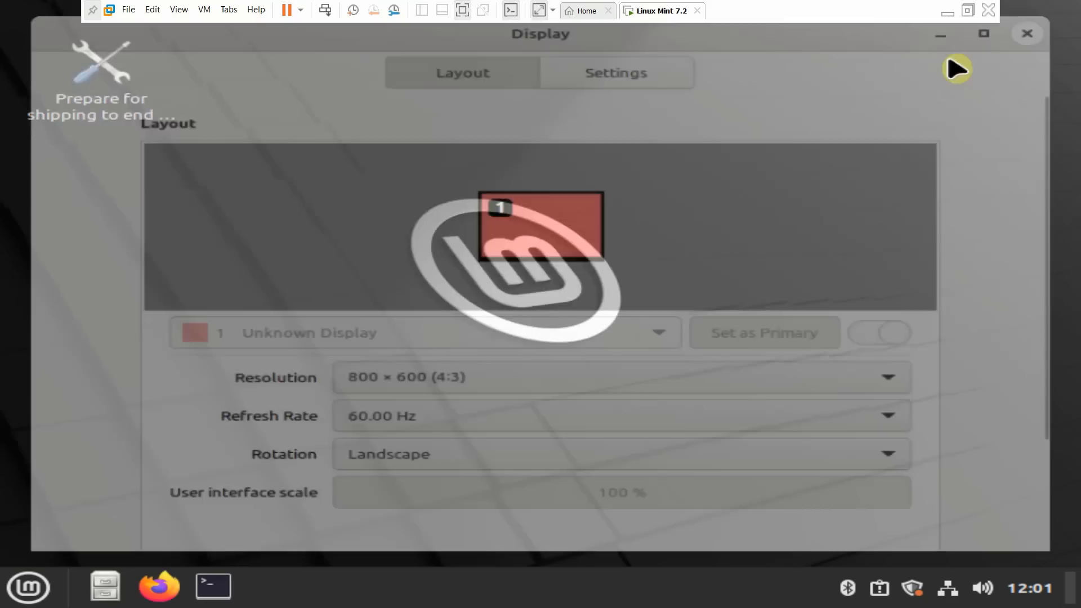
right_click(433, 208)
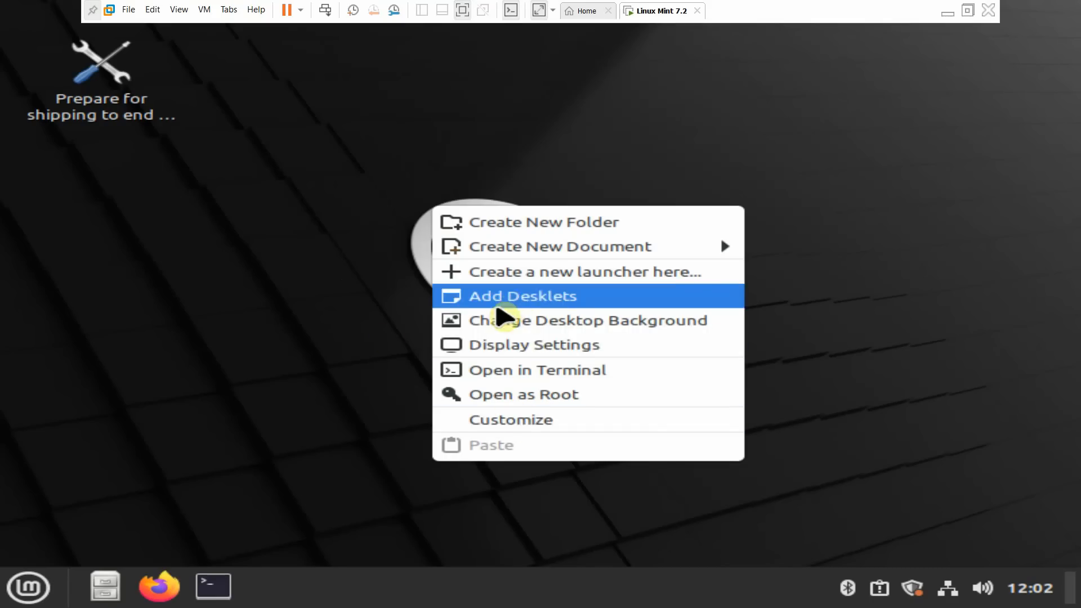
left_click(28, 589)
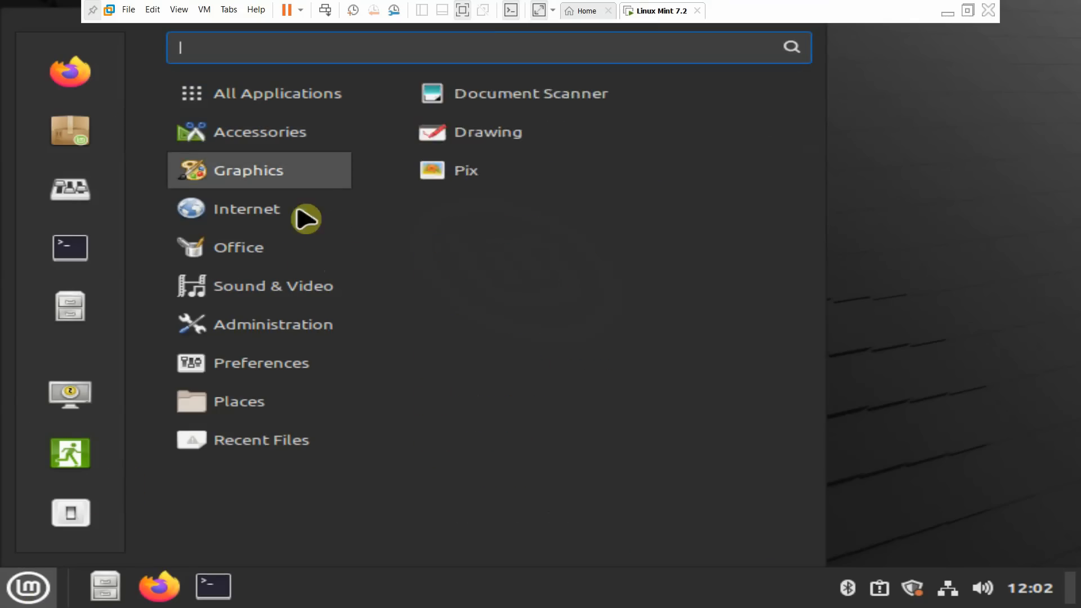
left_click(555, 234)
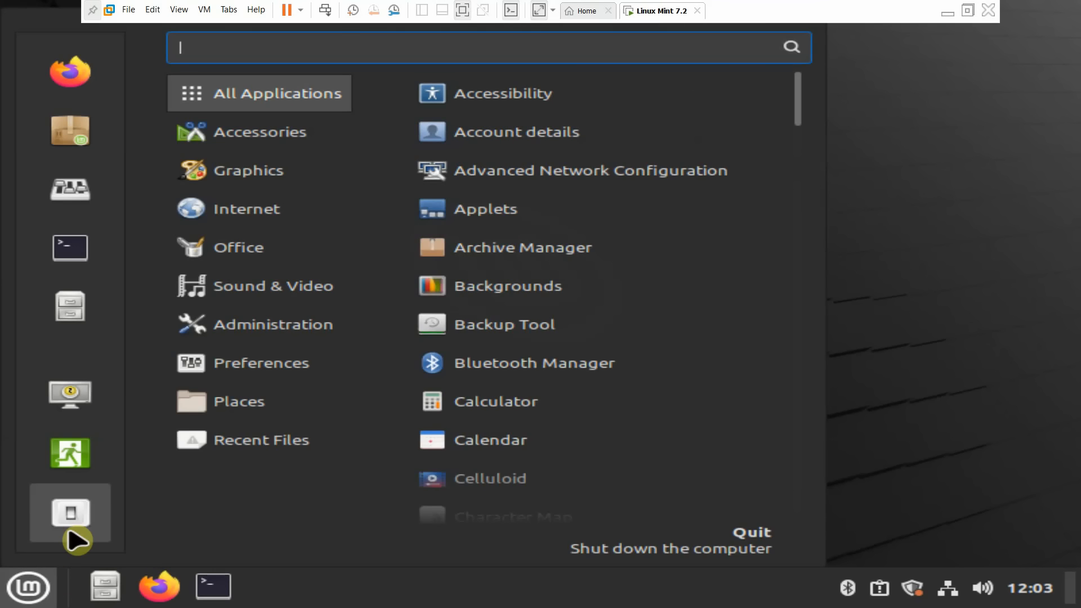
- Log out of the guest and log back in with the OEM account password
left_click(71, 454)
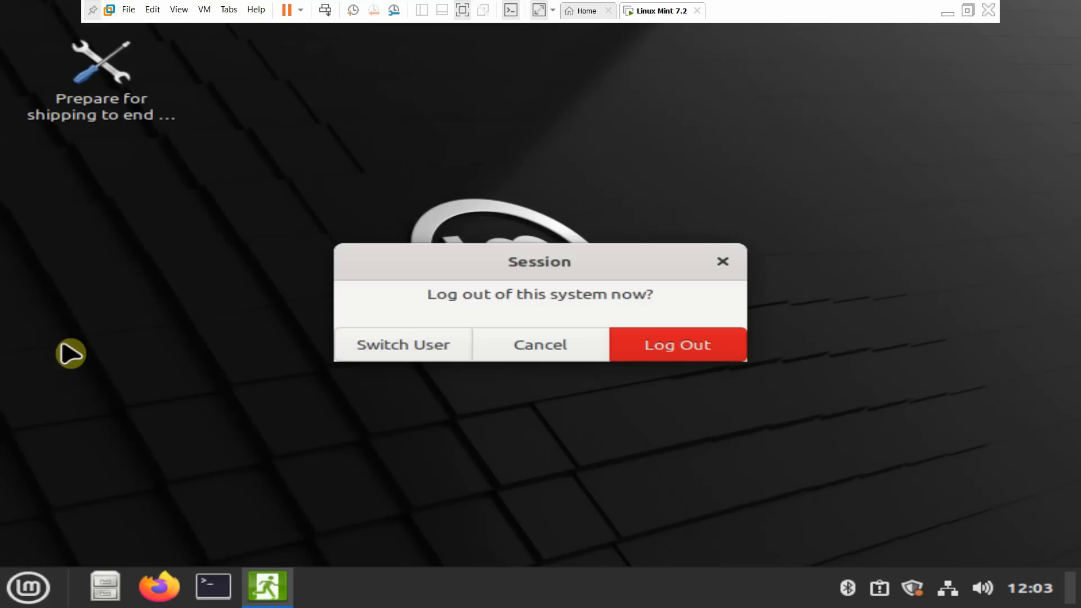
left_click(675, 352)
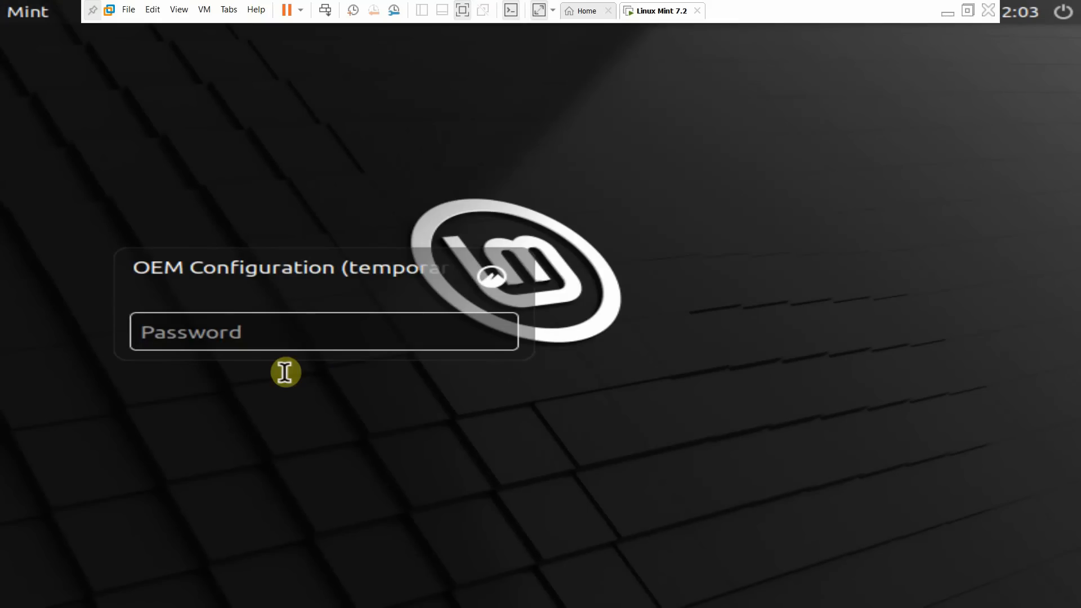
left_click(287, 340)
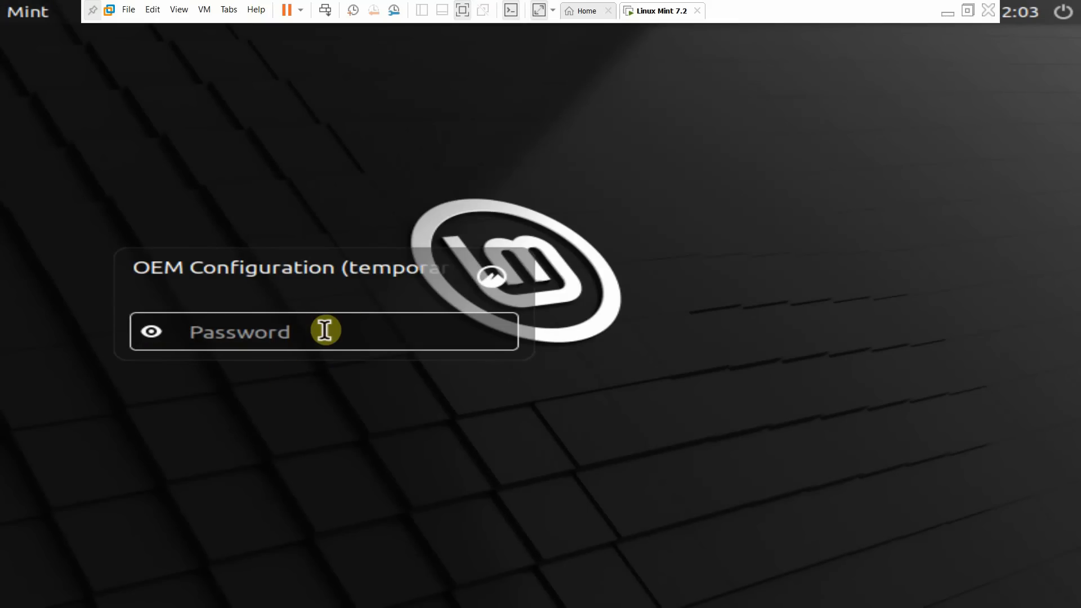
type("123")
left_click(495, 333)
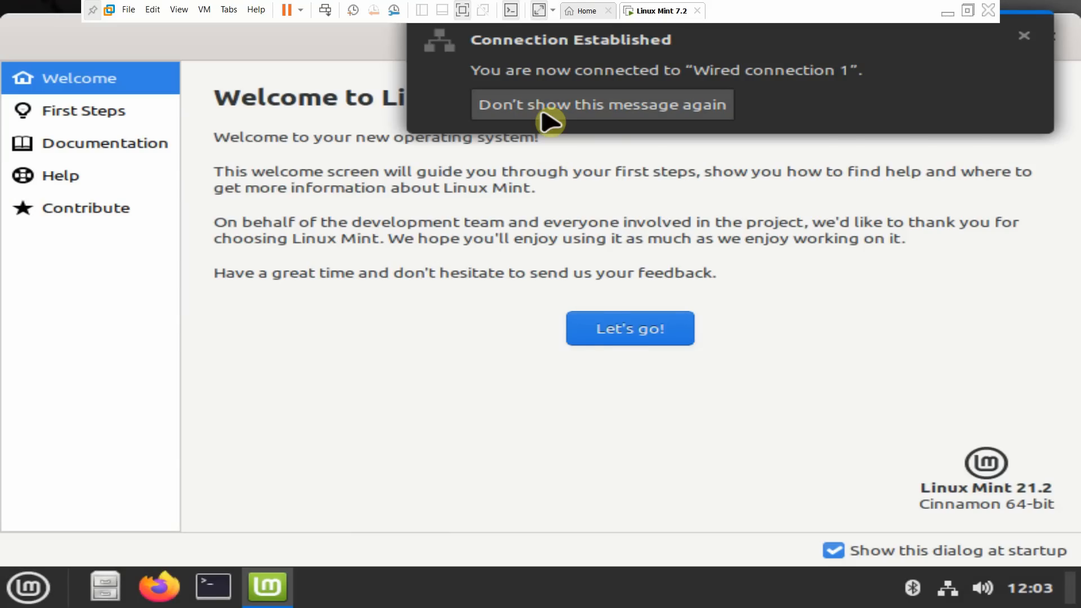
- Close the Welcome window and shut down the Linux Mint guest
left_click(603, 338)
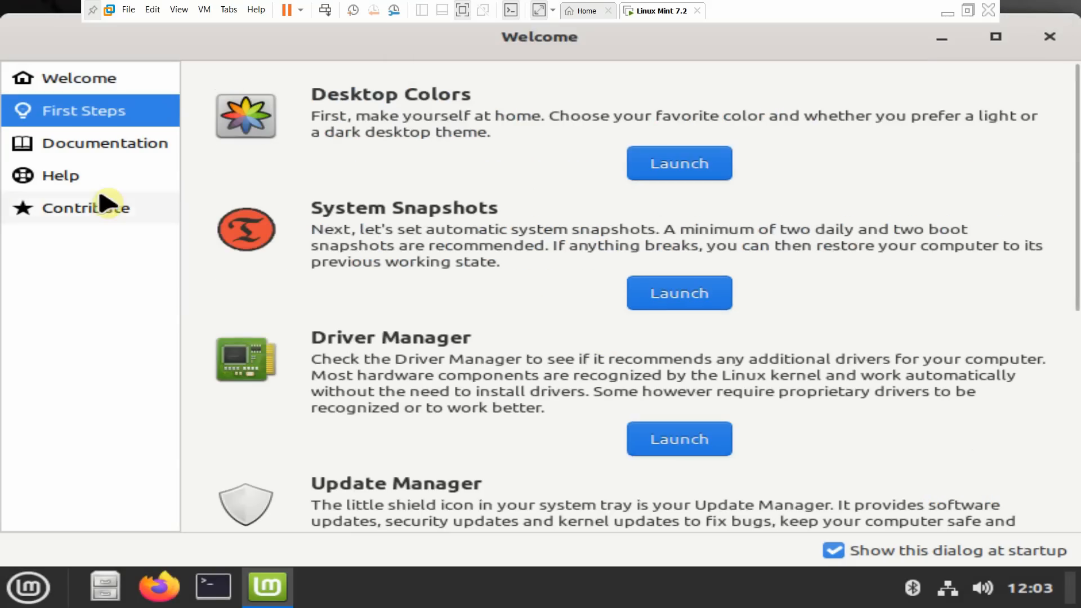
left_click(1034, 40)
key("super")
left_click(93, 521)
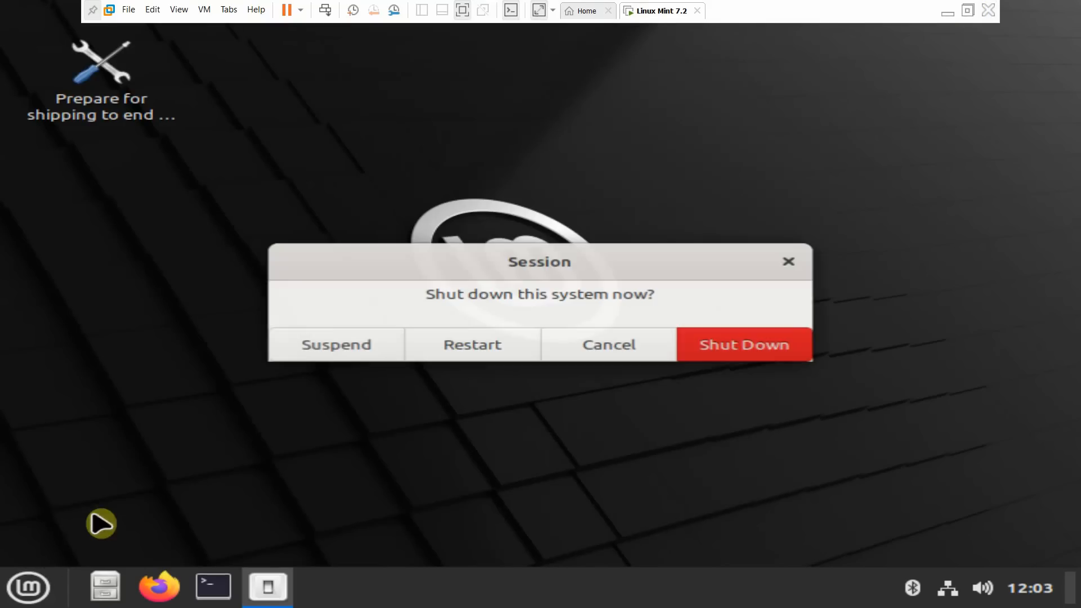
left_click(741, 350)
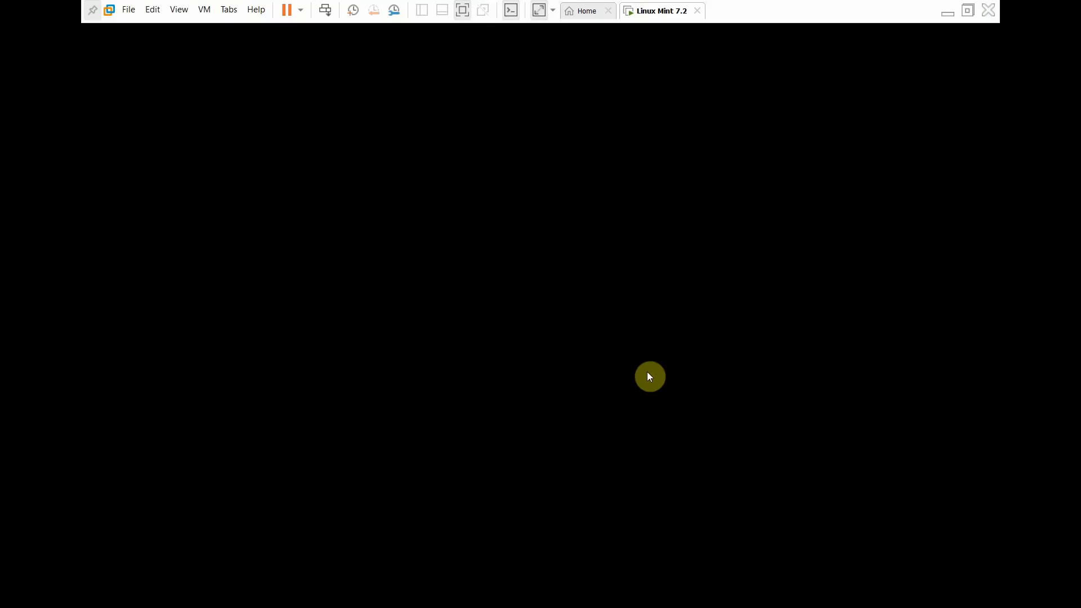
- In Notepad, add the lines 'installtion Compleleted' and 'Please Subscribe my Channel love u all'
key("alt+Tab")
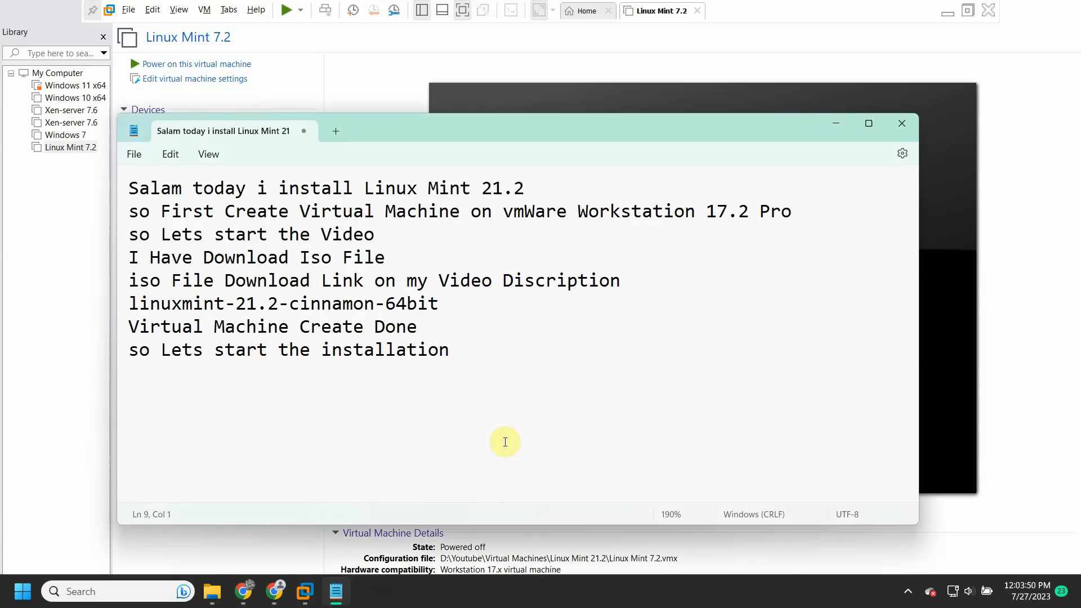
type("installtion Se")
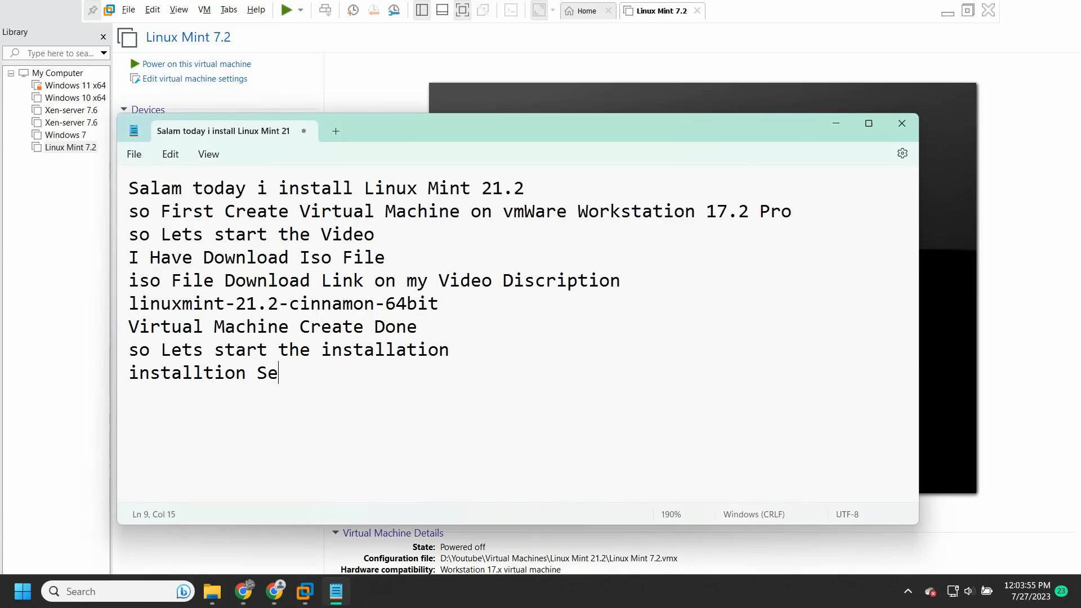
type("csessfully")
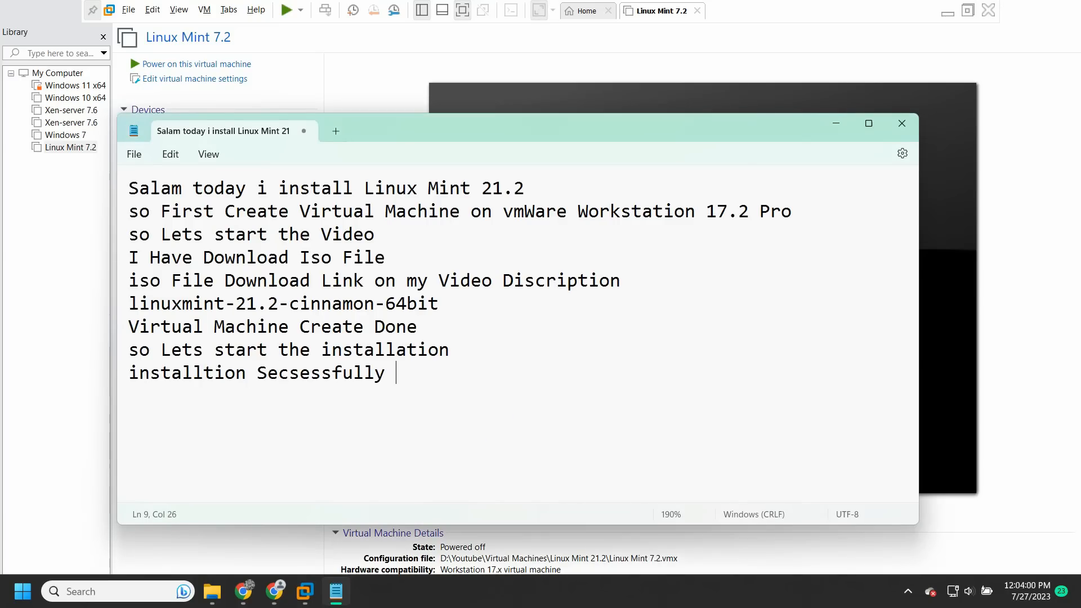
key("BackSpace")
key("BackSpace")
key("BackSpace")
key("BackSpace")
key("BackSpace")
key("BackSpace")
key("BackSpace")
key("BackSpace")
key("BackSpace")
key("BackSpace")
key("BackSpace")
key("BackSpace")
key("BackSpace")
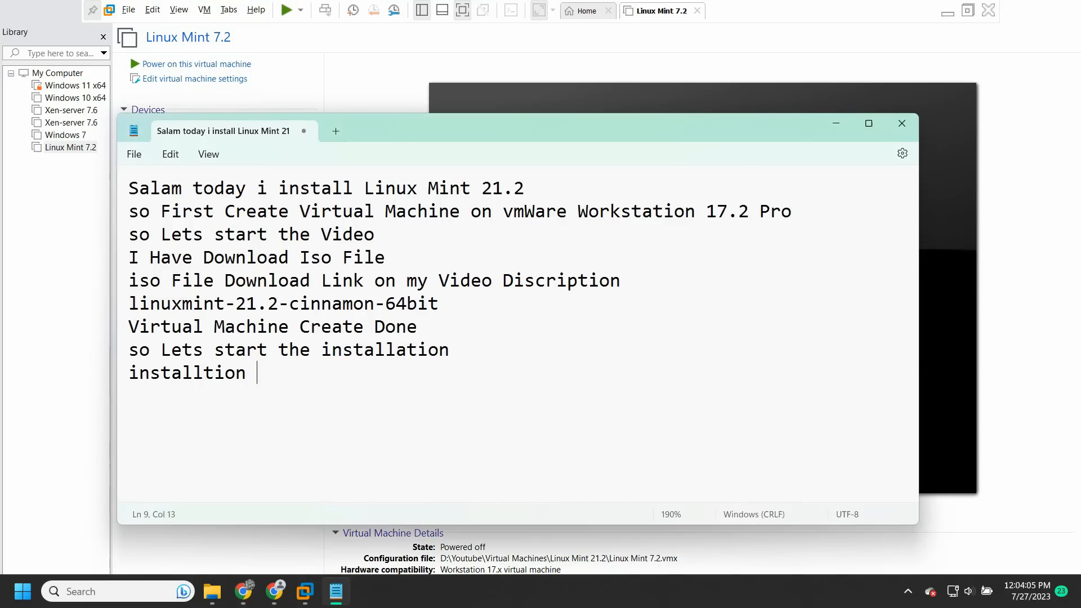
type("Complate")
key("BackSpace")
key("BackSpace")
key("BackSpace")
type("eleted")
key("Return")
type("Ple")
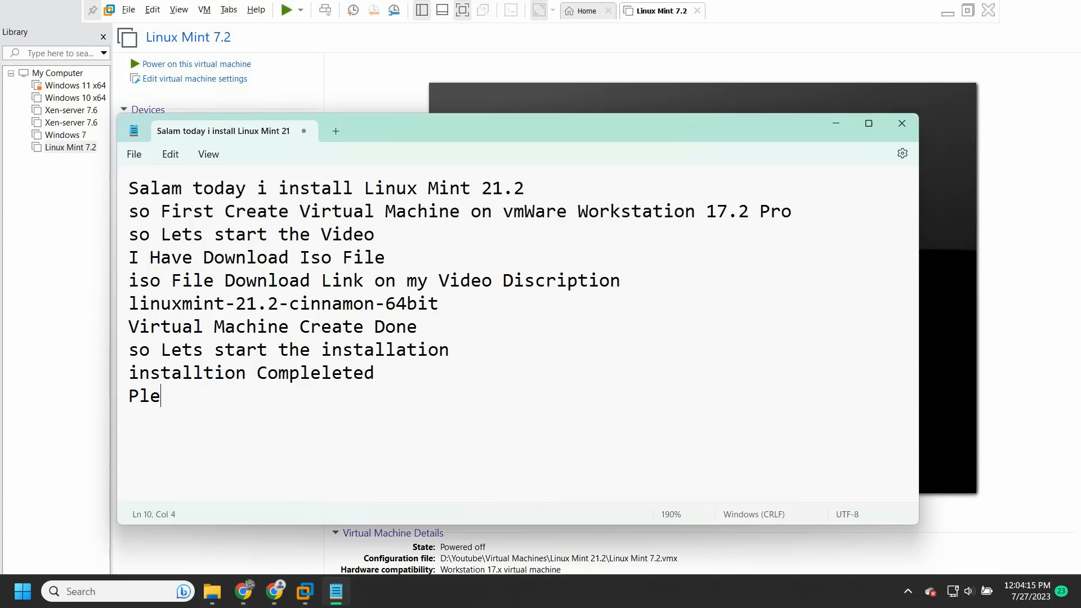
type("ase Subscribe my Chna")
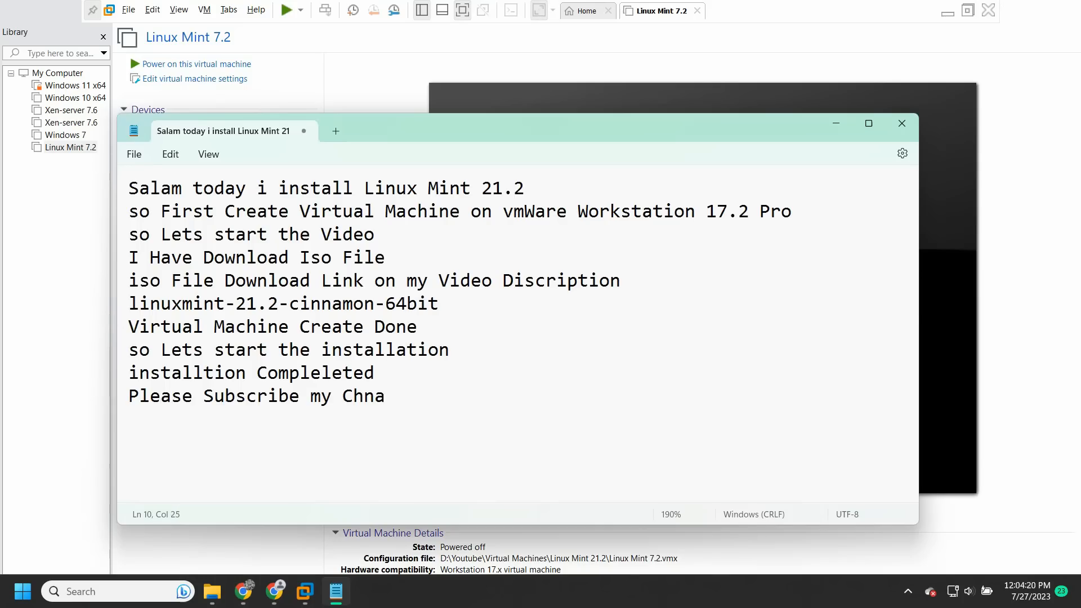
key("BackSpace")
key("BackSpace")
type("annel love u all")
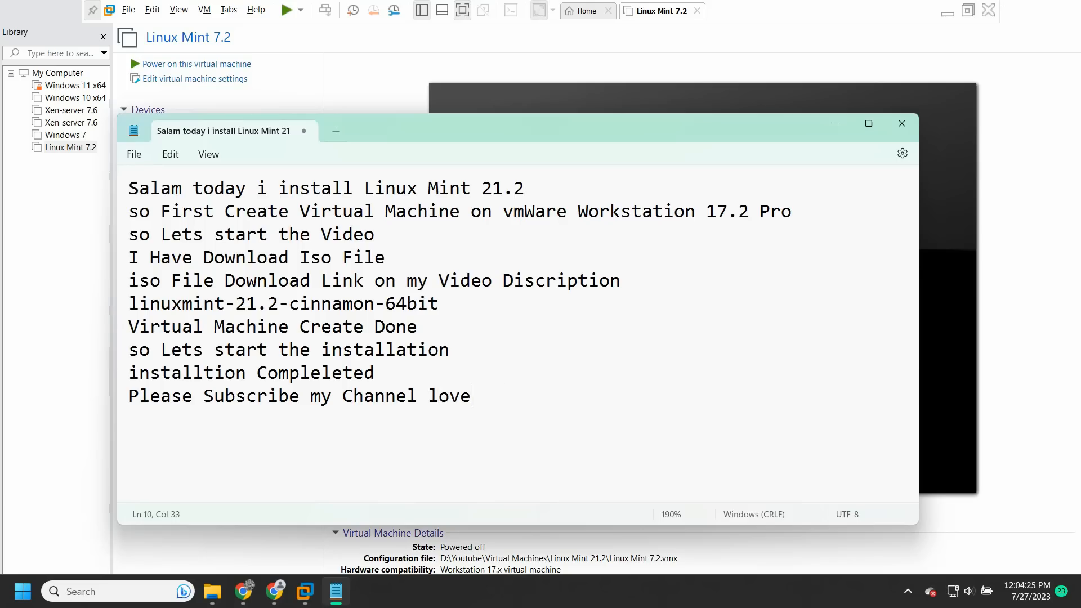